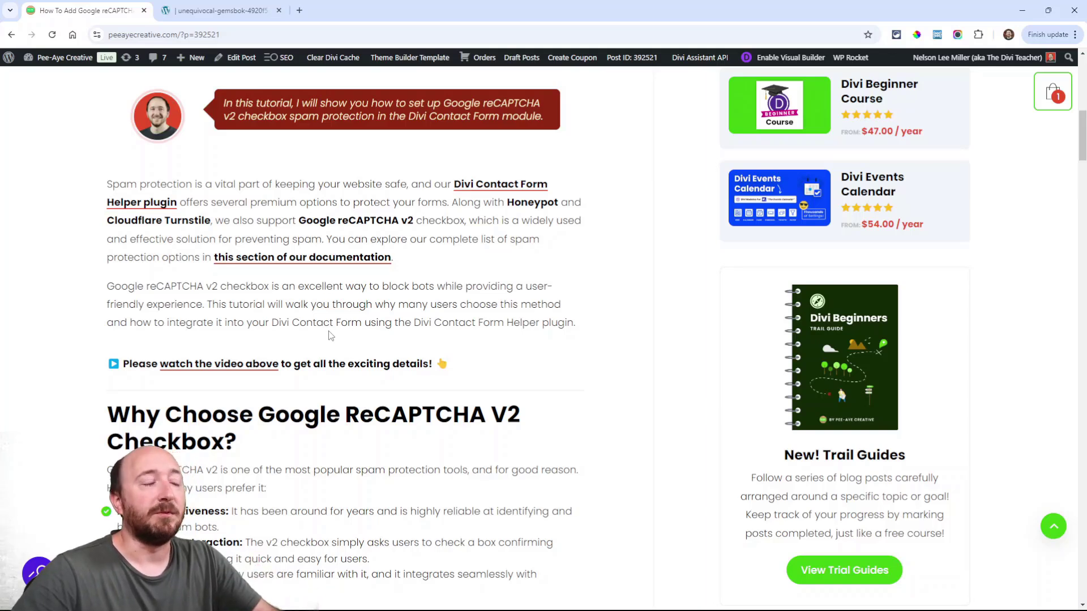
Scroll through the introduction of the reCAPTCHA v2 checkbox tutorial
scroll(340, 291, down, 2)
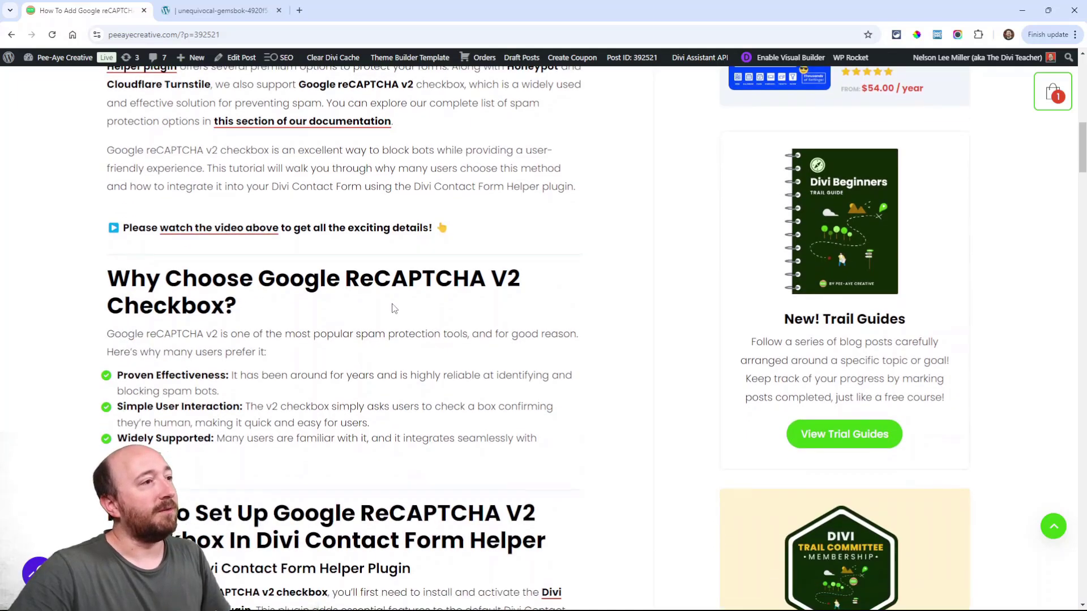
On the test contact page, enable the Visual Builder and expand the contact form's Spam Protection settings
click(219, 17)
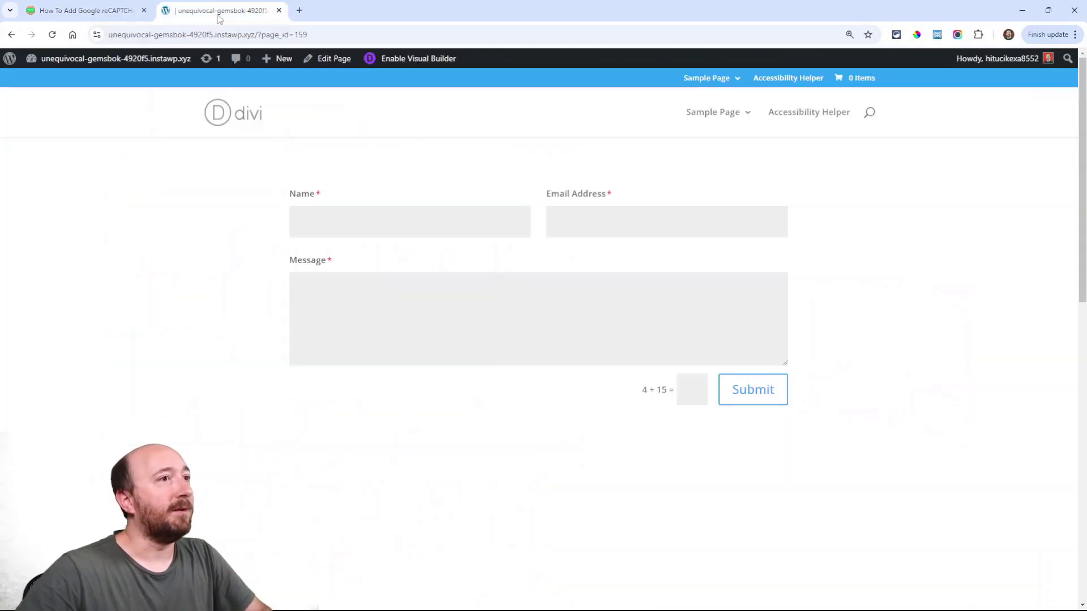
click(402, 61)
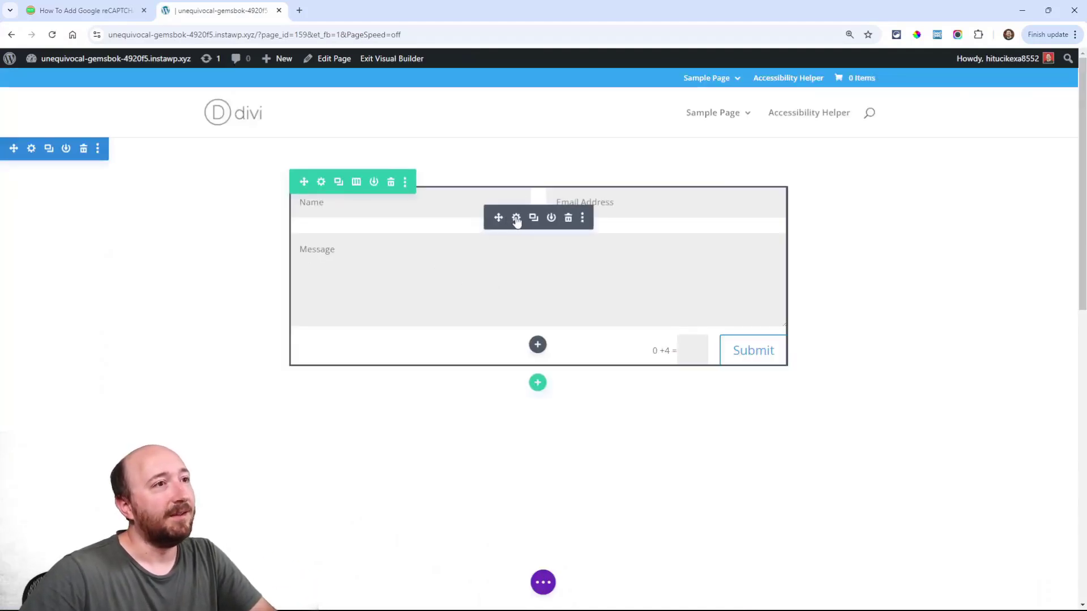
click(516, 219)
scroll(585, 353, down, 5)
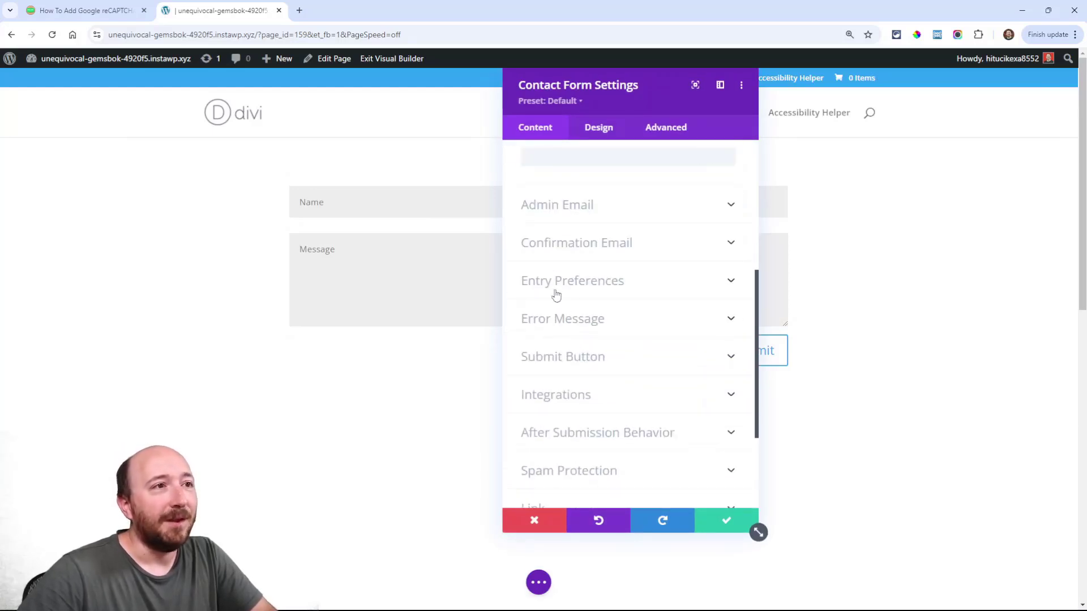
scroll(587, 392, down, 3)
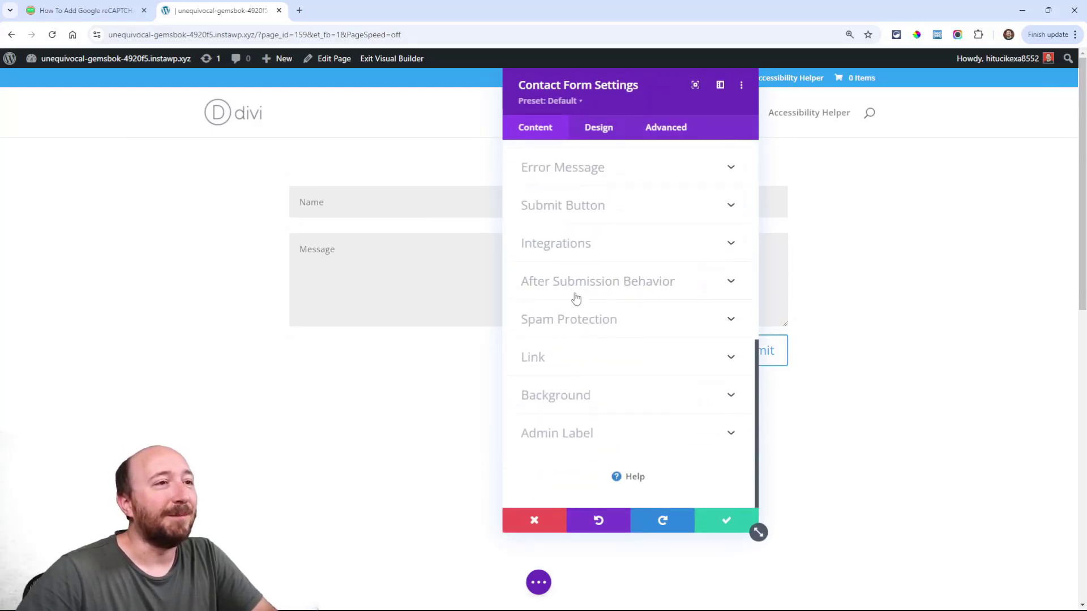
scroll(576, 305, up, 1)
click(577, 379)
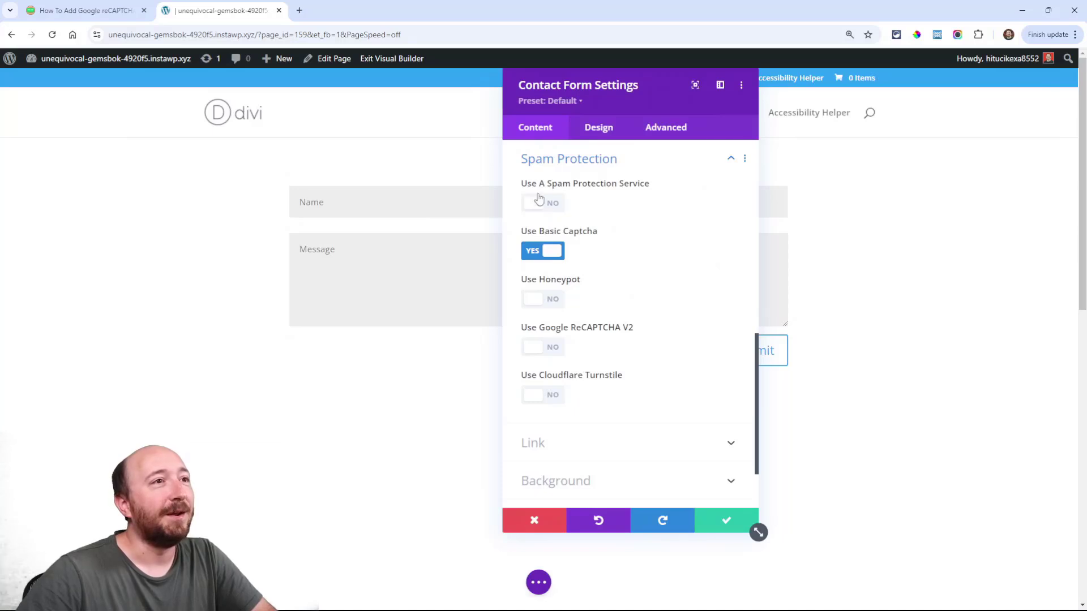
Turn off Use Basic Captcha and try a spam protection service with ReCaptcha as provider
drag(611, 93, 427, 95)
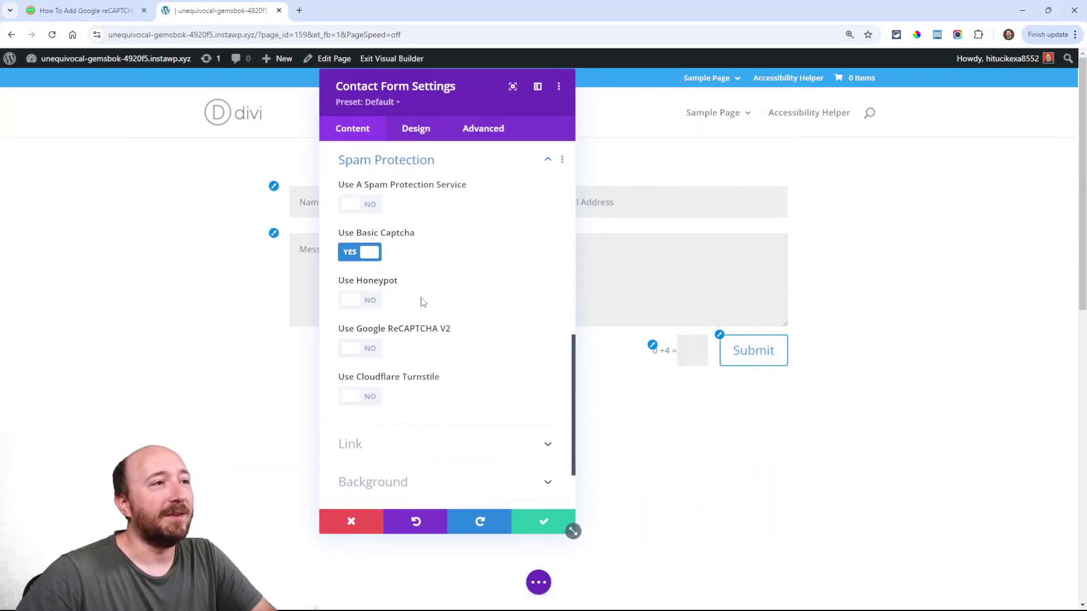
click(352, 252)
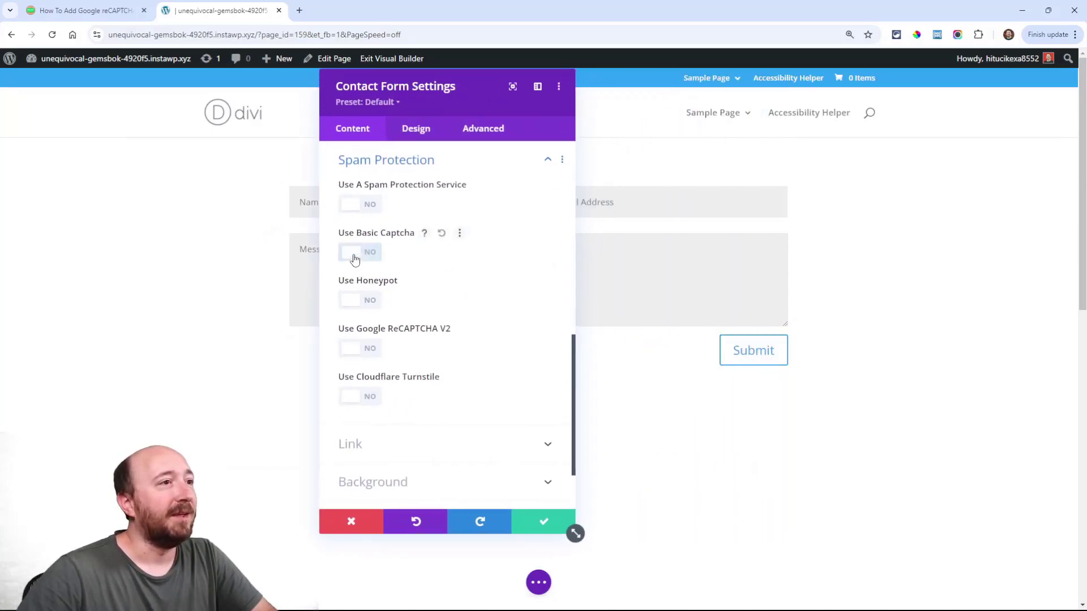
click(358, 206)
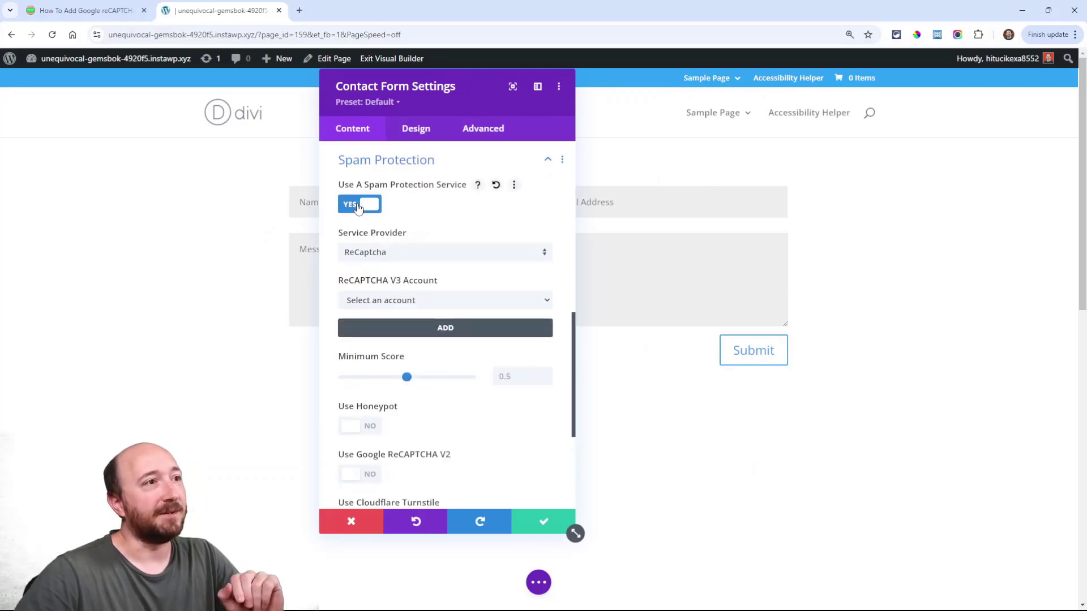
click(365, 253)
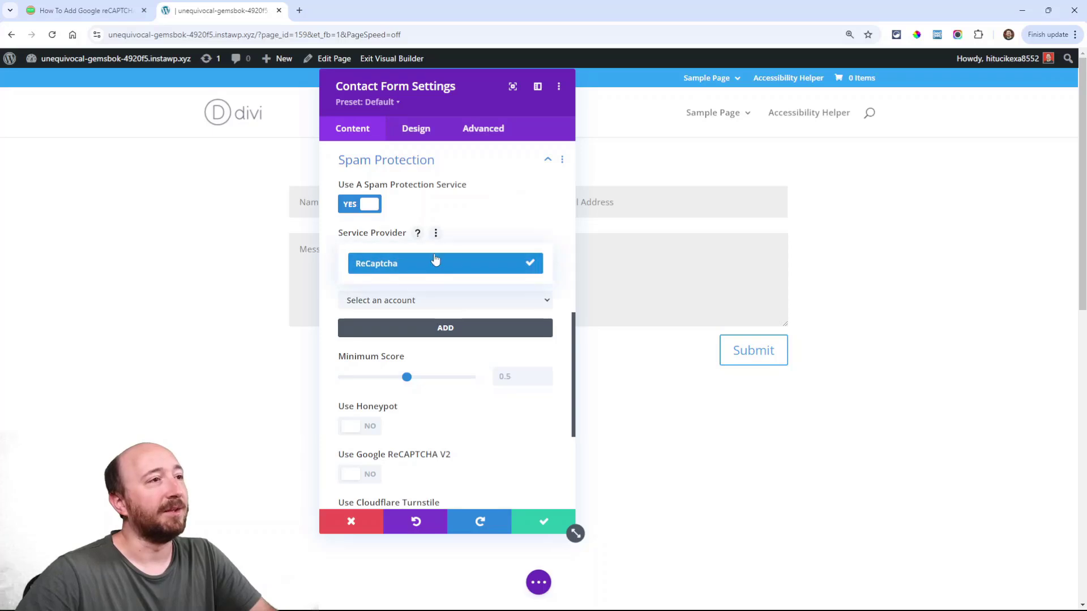
click(434, 260)
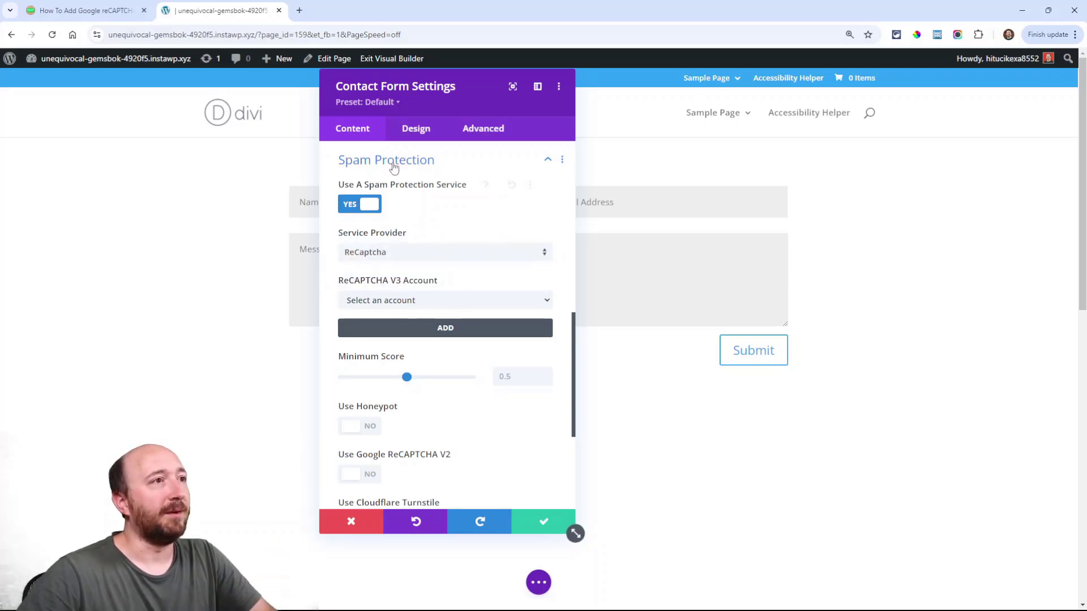
Switch the spam service and Google ReCAPTCHA V2 back off, then return to the tutorial
click(359, 203)
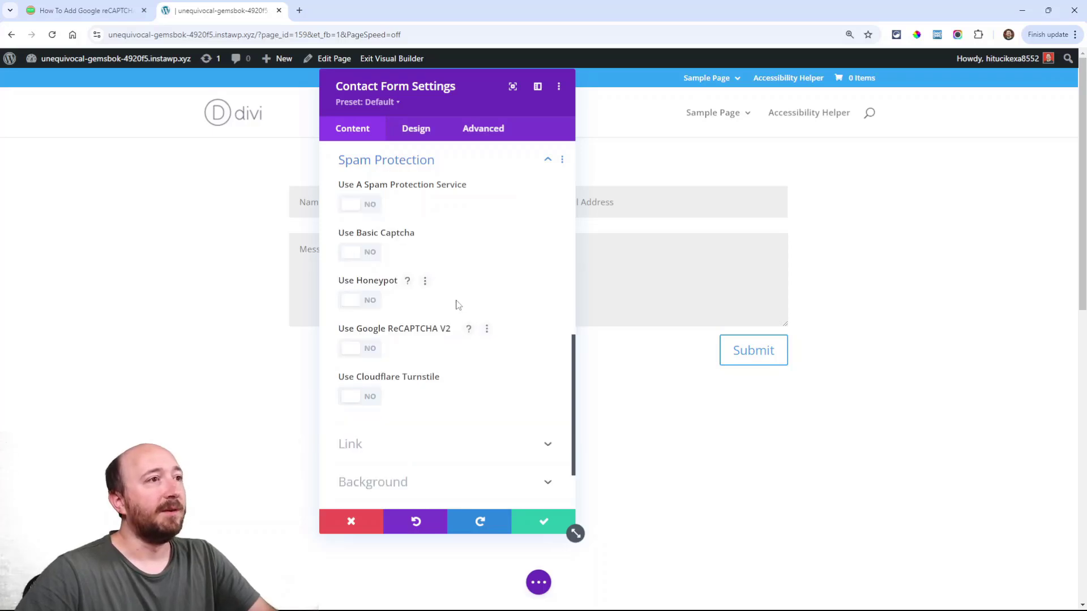
click(364, 349)
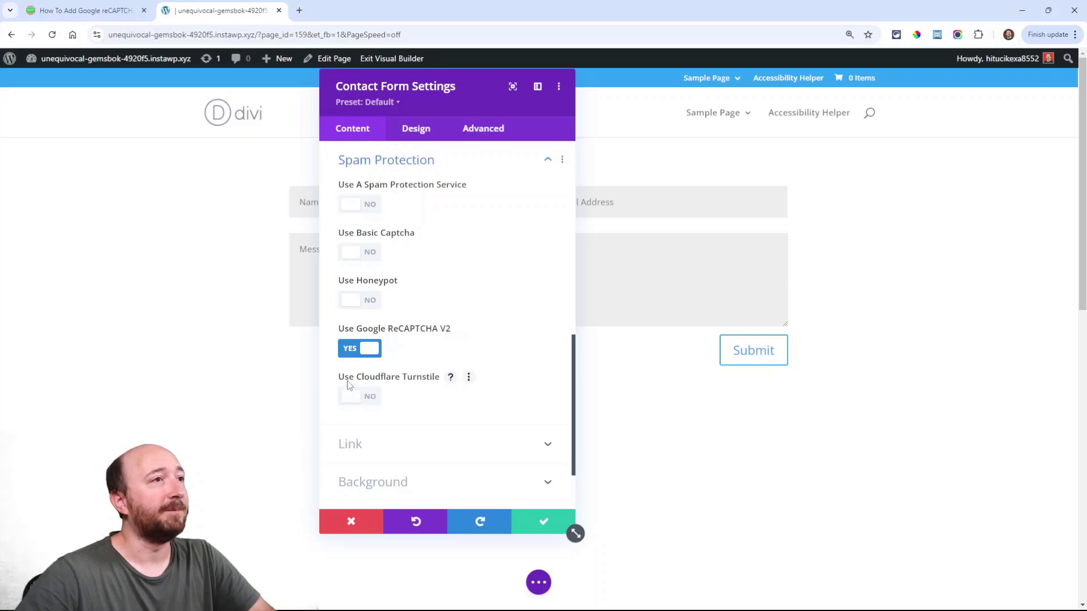
click(363, 351)
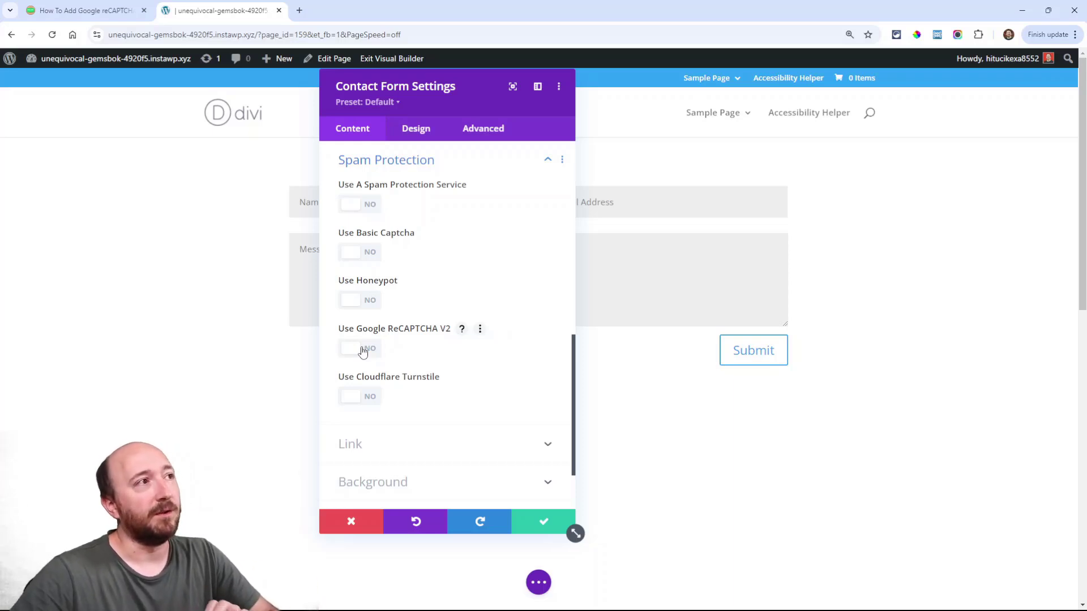
click(79, 10)
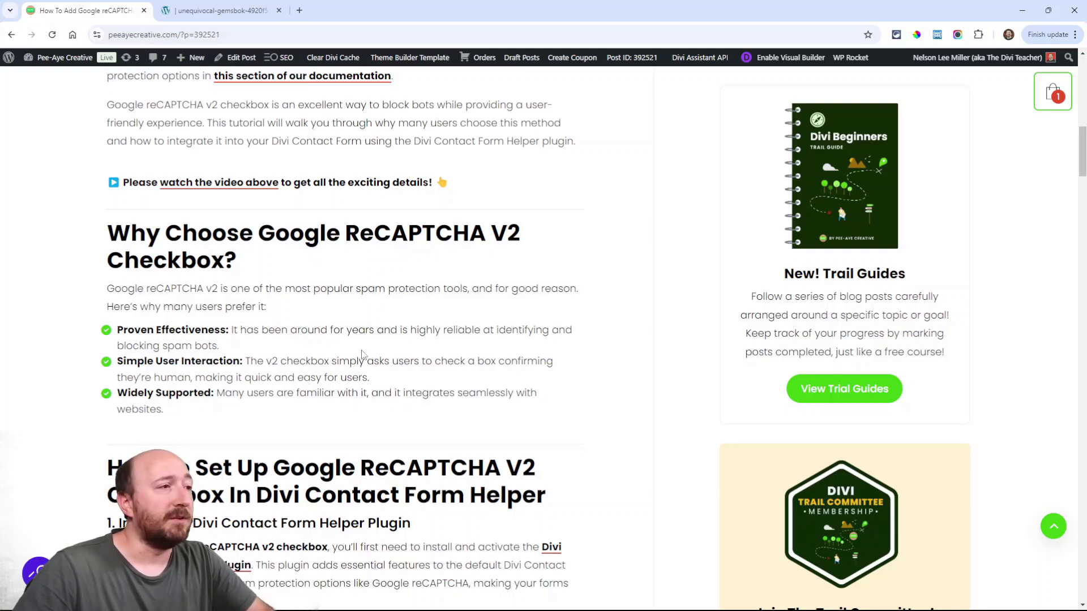
Scroll the tutorial down to the '2. Get Your Google ReCAPTCHA V2 Keys' instructions
scroll(362, 357, down, 4)
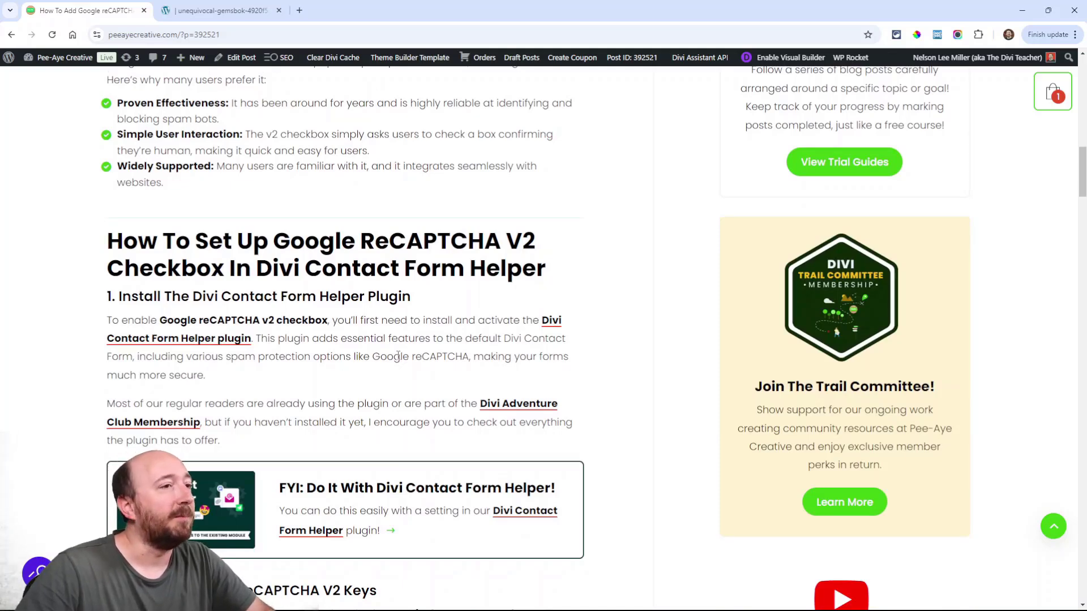
scroll(398, 356, down, 2)
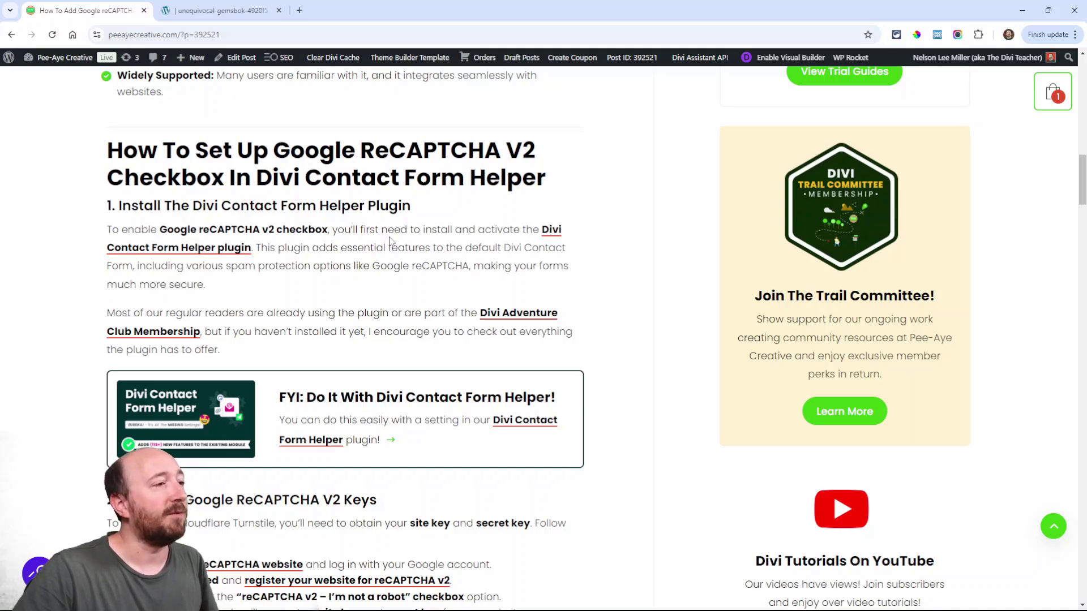
scroll(391, 242, down, 5)
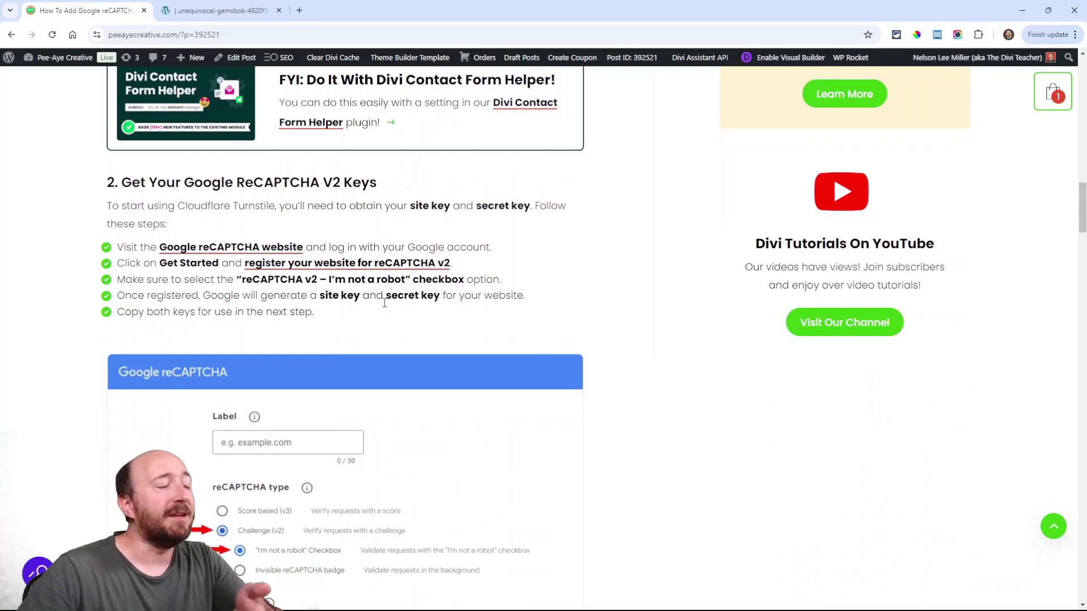
scroll(383, 306, down, 1)
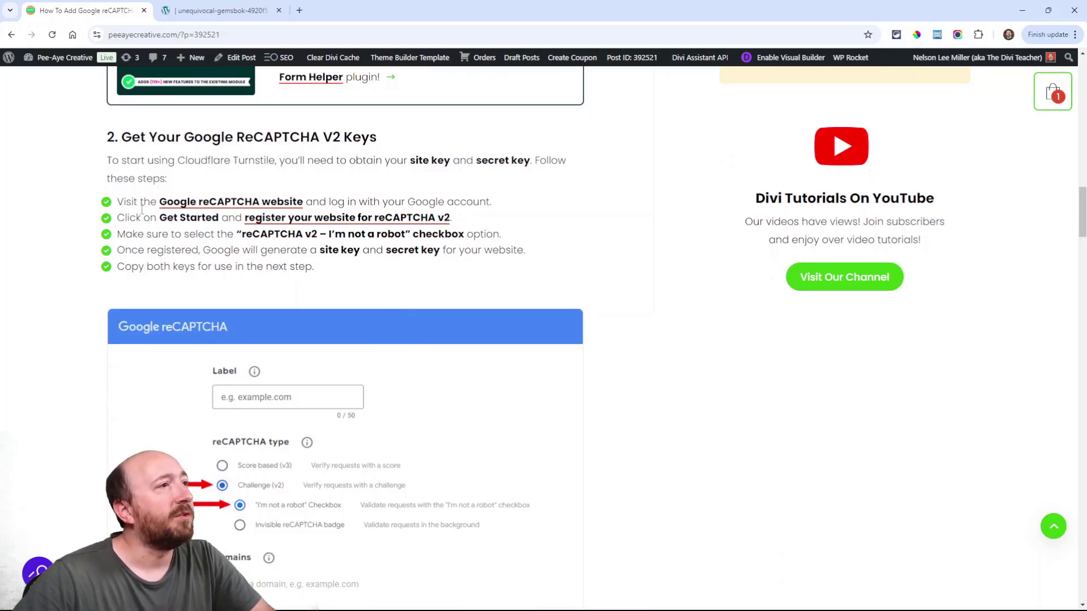
Go from the Google reCAPTCHA website through the developer's guide to 'Register a new site'
click(236, 203)
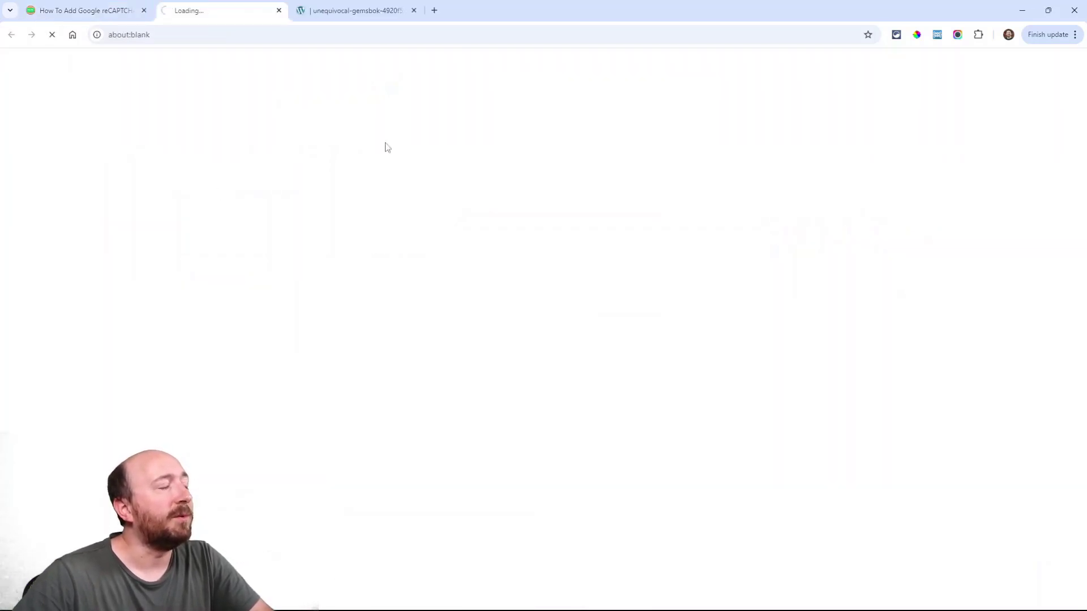
click(461, 271)
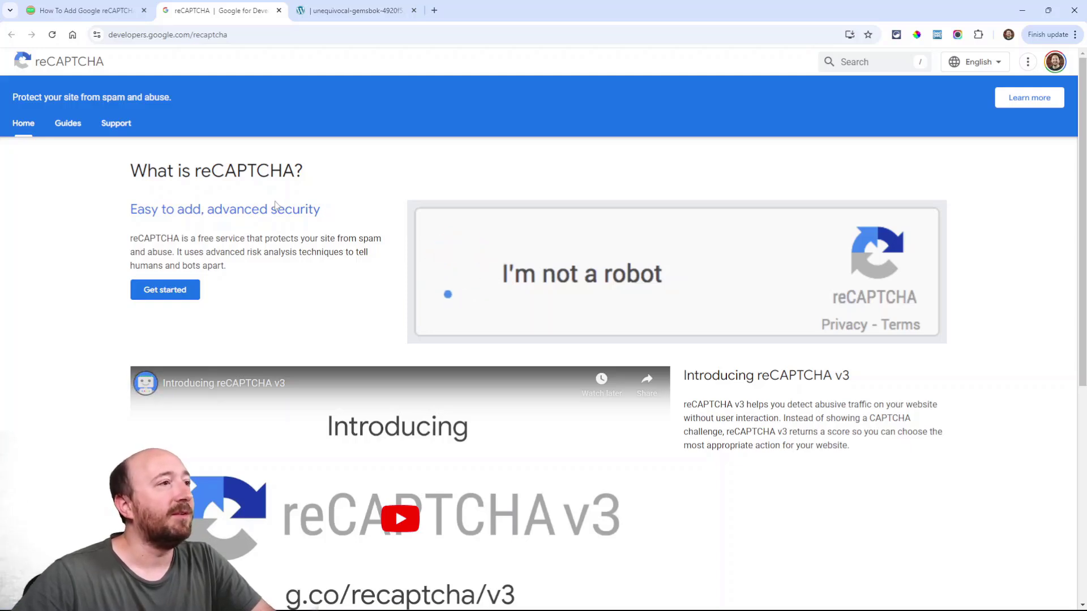
click(154, 296)
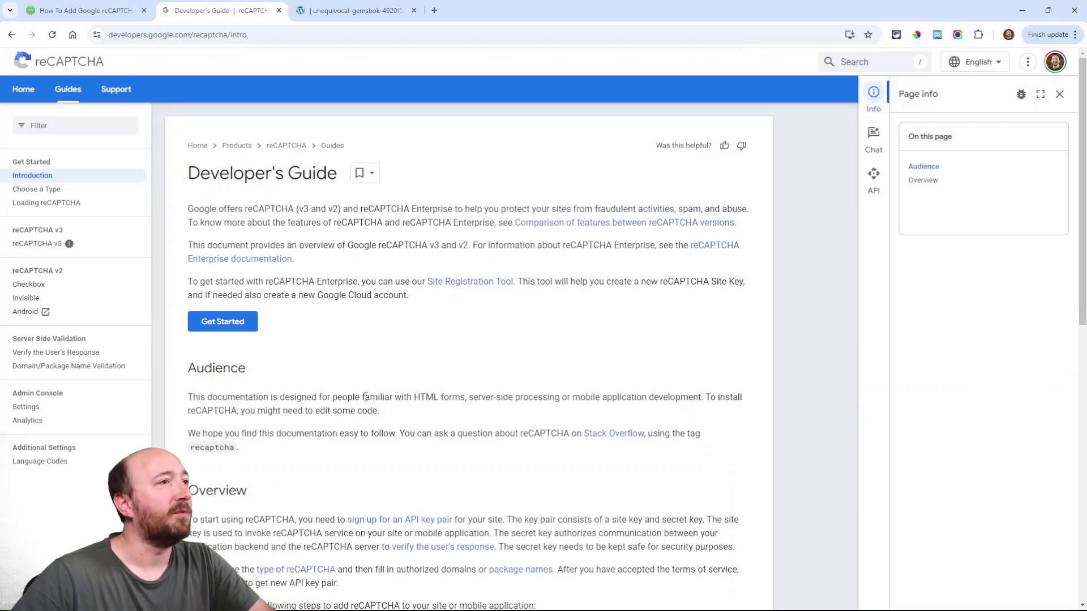
click(218, 324)
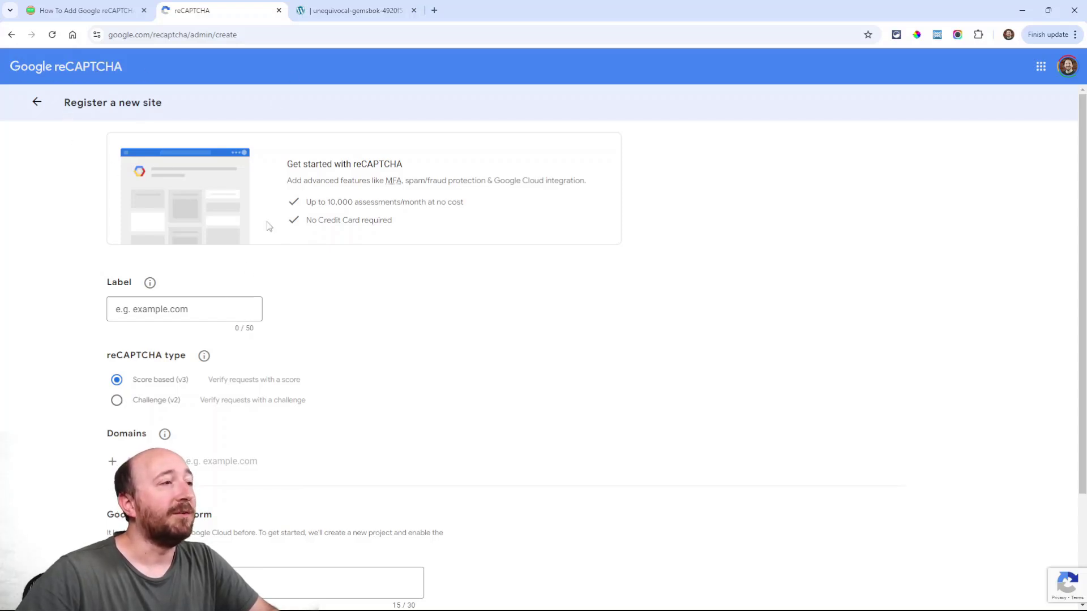
Label the new site 'For Tutorial' and choose the Challenge (v2) 'I'm not a robot' checkbox type
click(166, 313)
text(For )
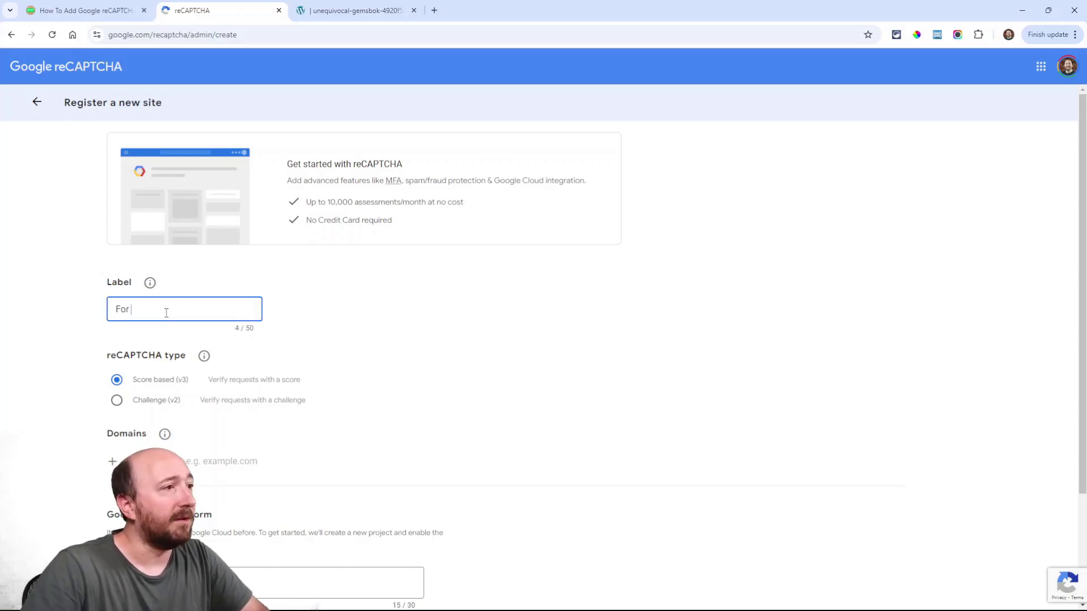
text(Tutorial)
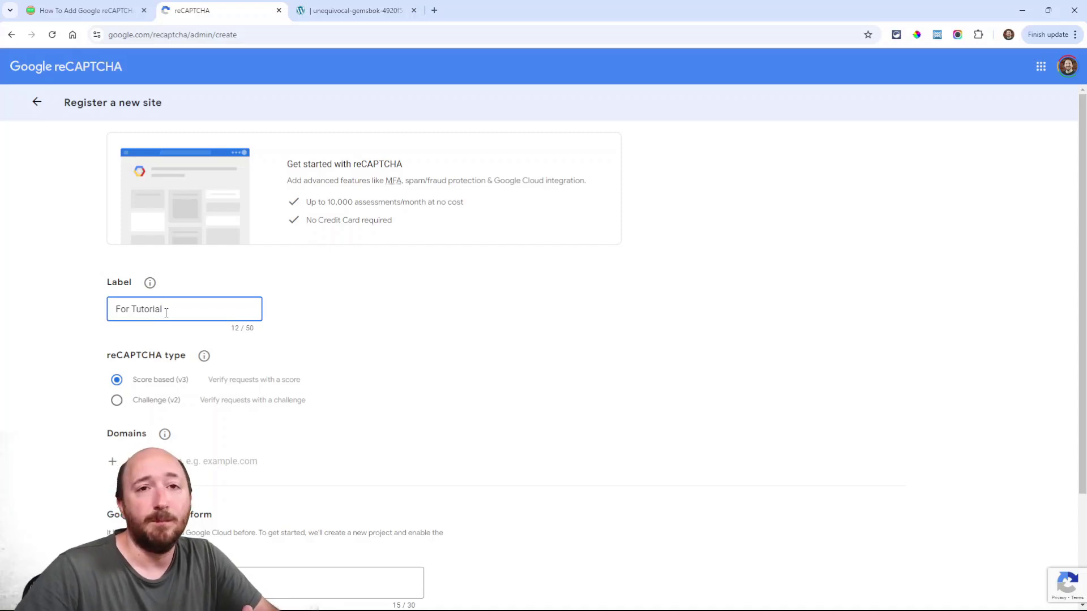
click(396, 315)
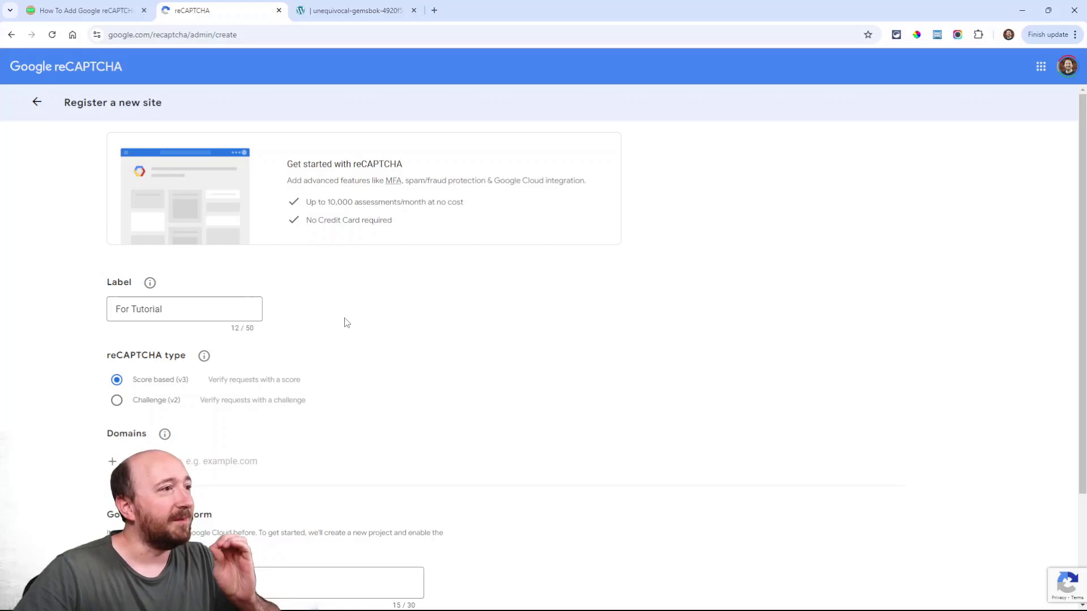
scroll(346, 323, down, 1)
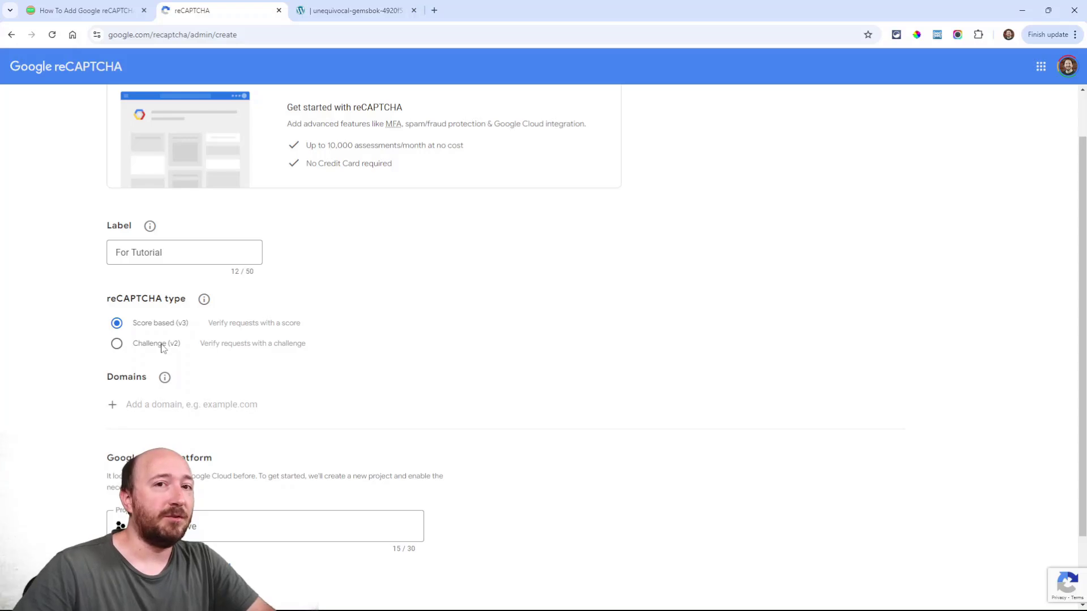
click(116, 343)
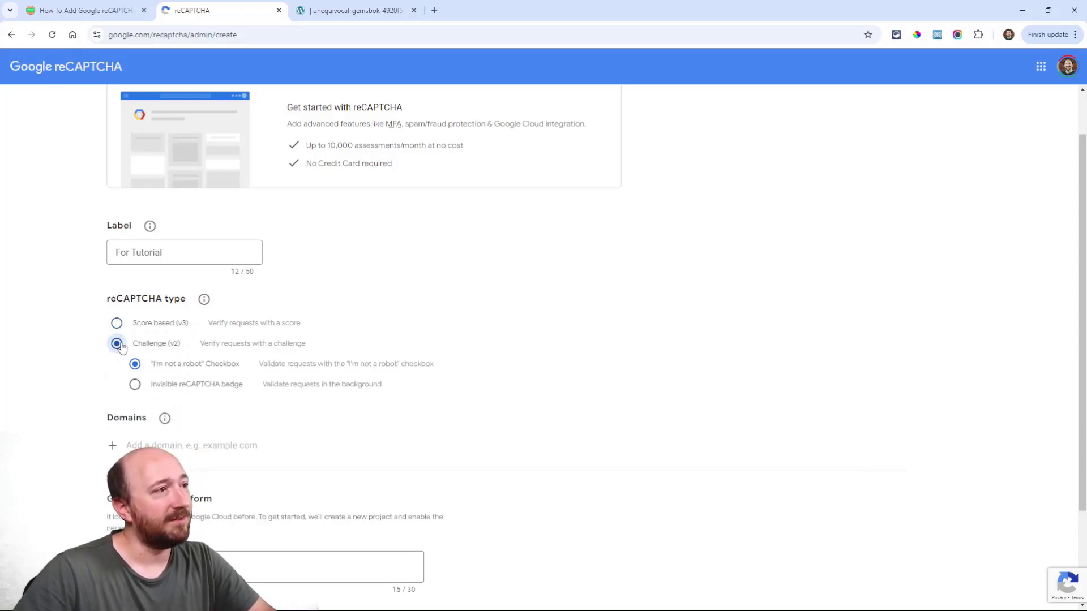
click(117, 322)
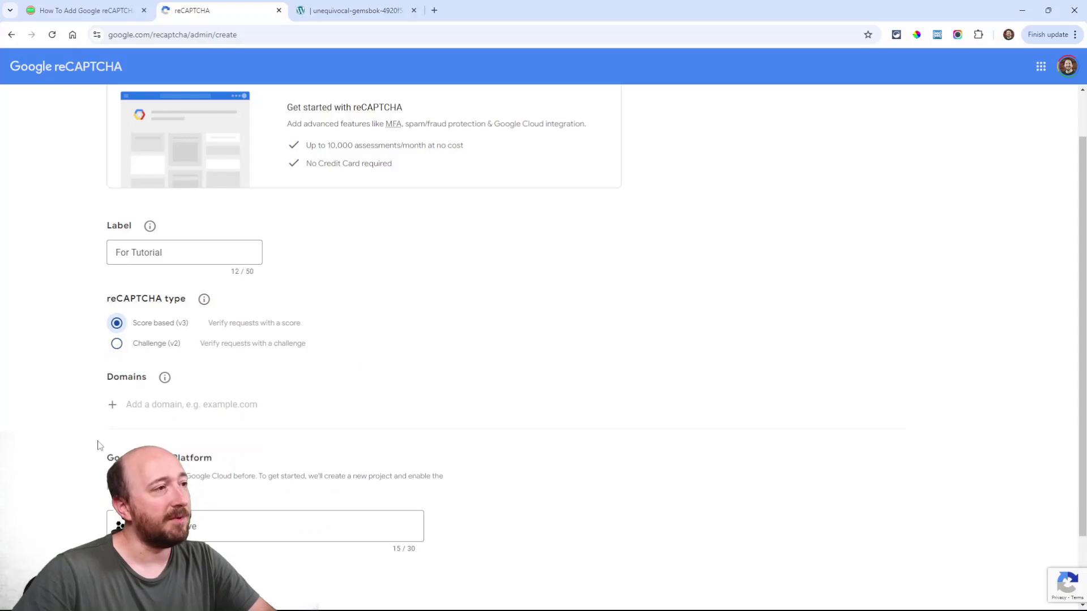
click(116, 343)
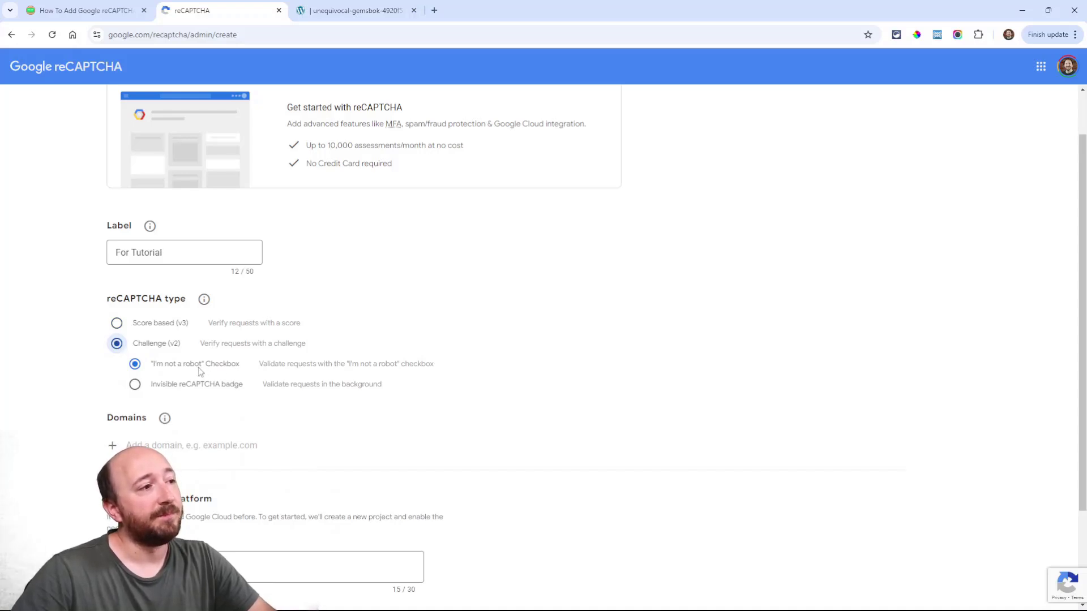
Paste the test site URL as a domain and collapse the Google Cloud Platform section
scroll(436, 390, down, 2)
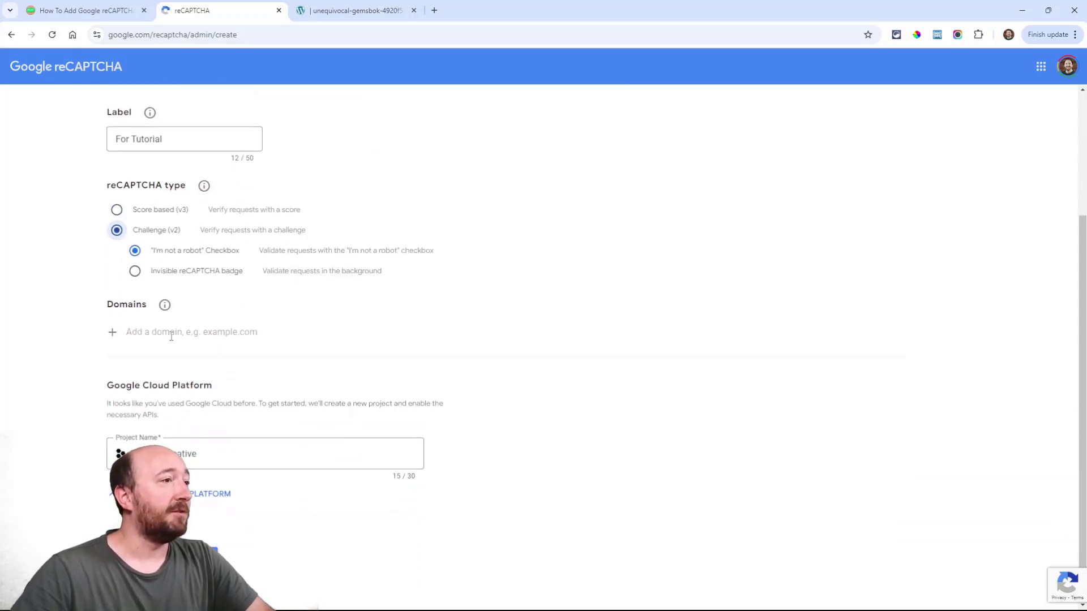
click(164, 334)
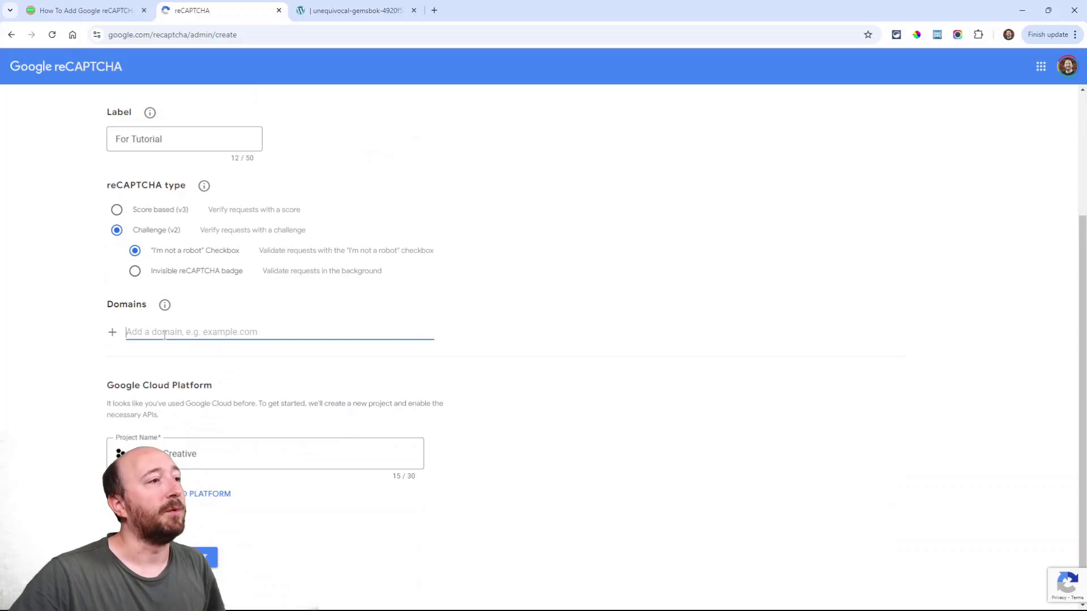
scroll(223, 369, up, 2)
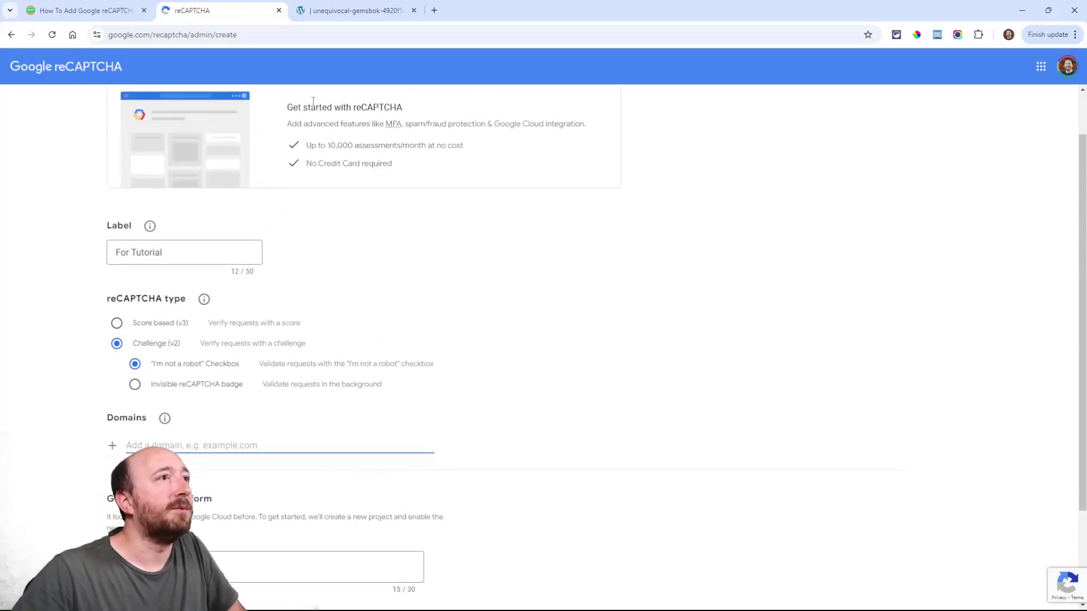
text(https://unequivocal-gemsbok-4920f5.instawp.xyz/)
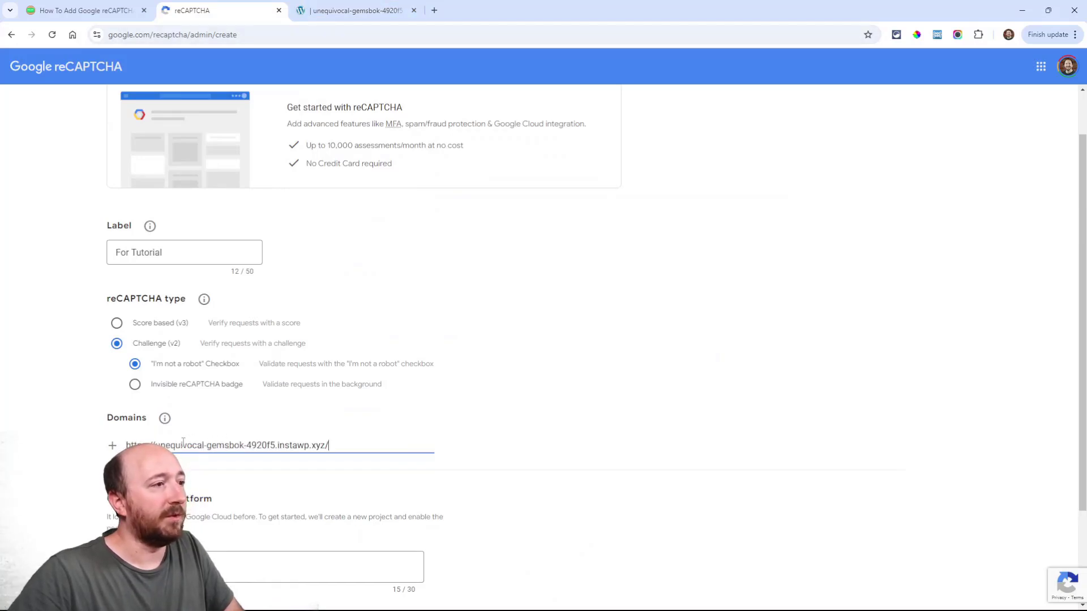
key(Return)
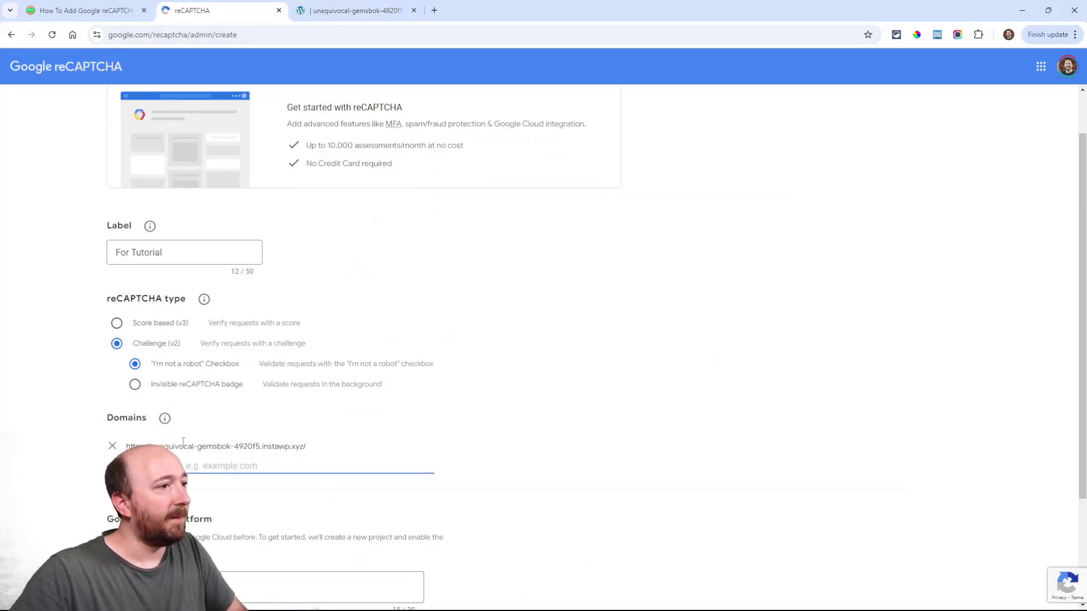
click(560, 449)
scroll(546, 444, down, 3)
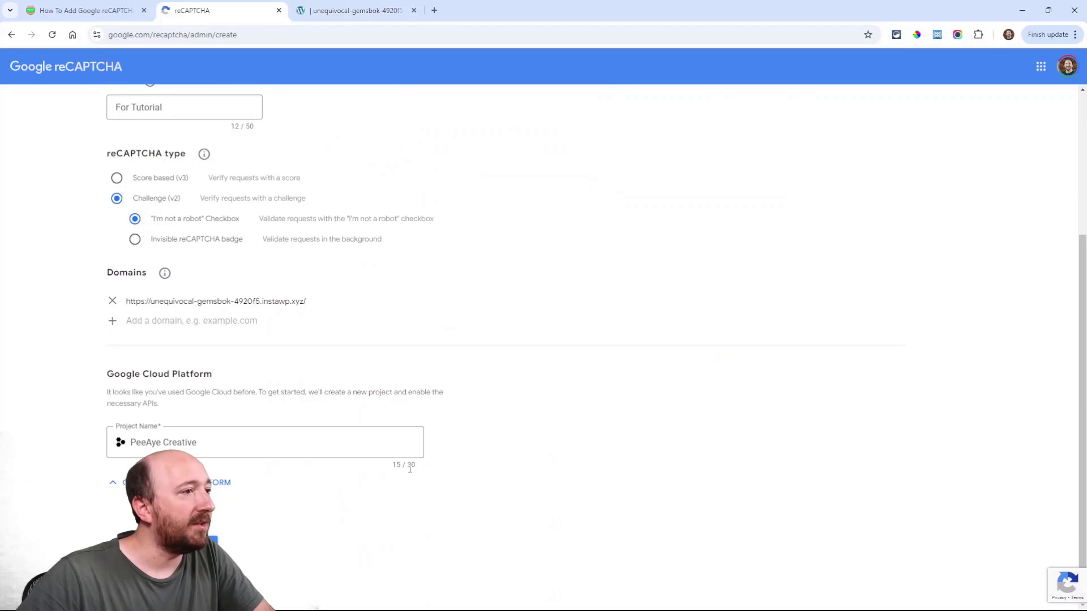
click(120, 487)
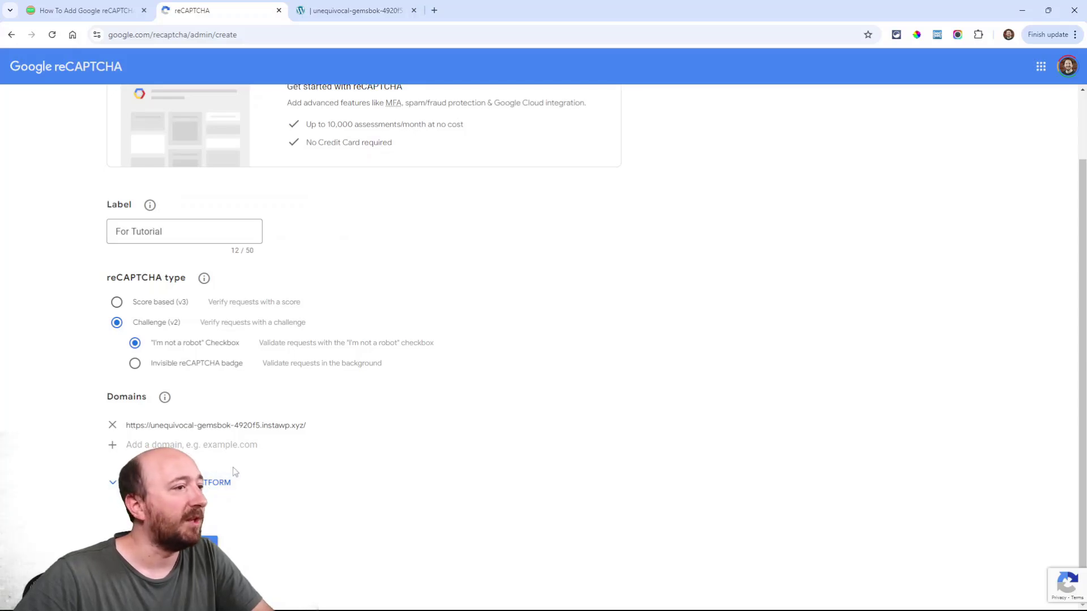
click(166, 444)
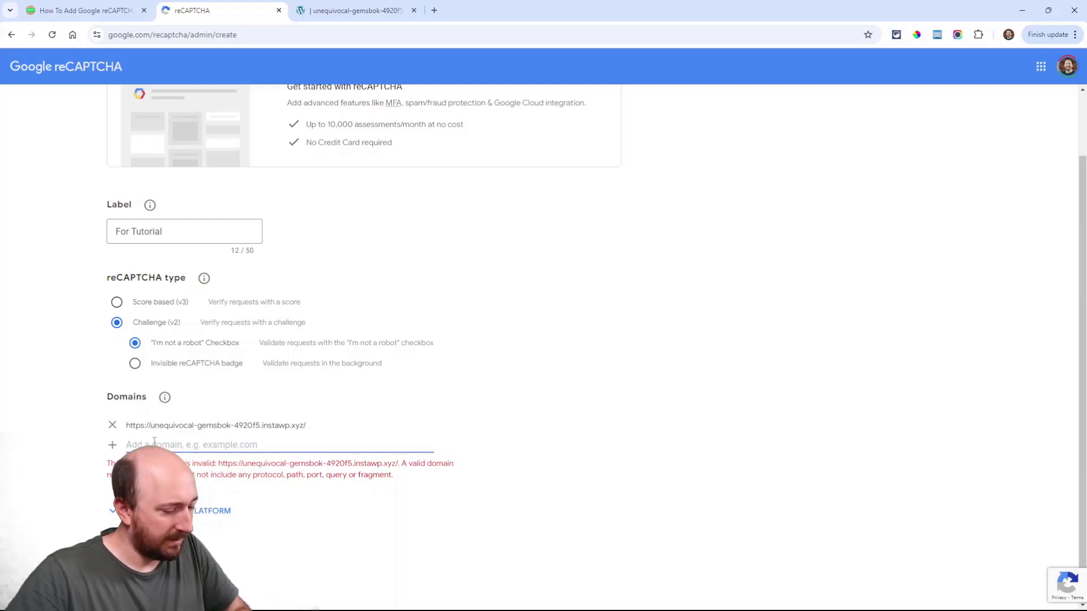
click(112, 426)
click(157, 426)
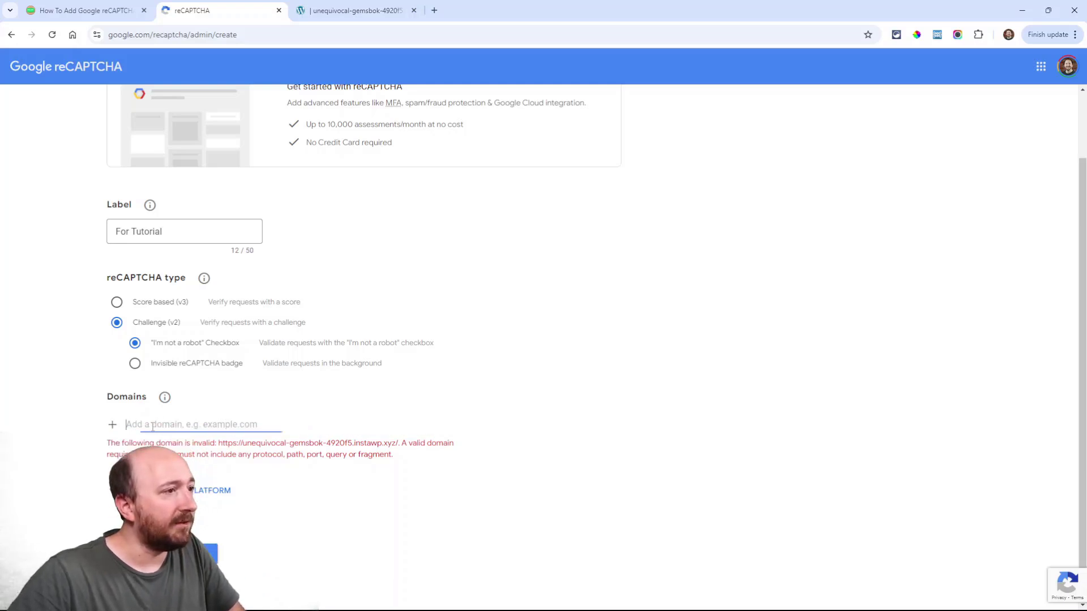
text(https://unequivocal-gemsbok-4920f5.instawp.xyz/)
drag(155, 425, 116, 429)
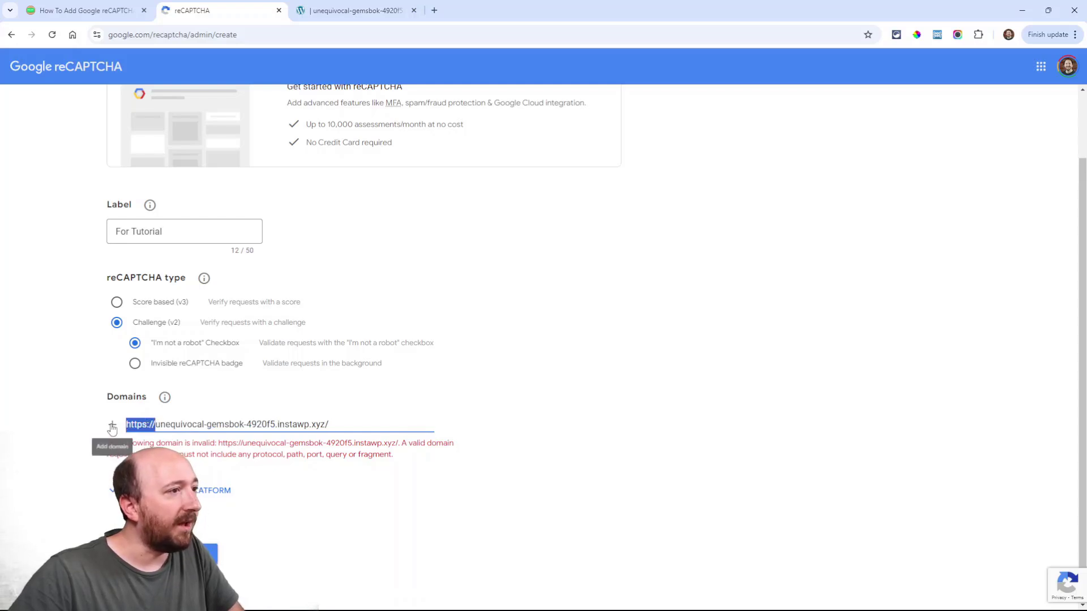
key(BackSpace)
click(354, 426)
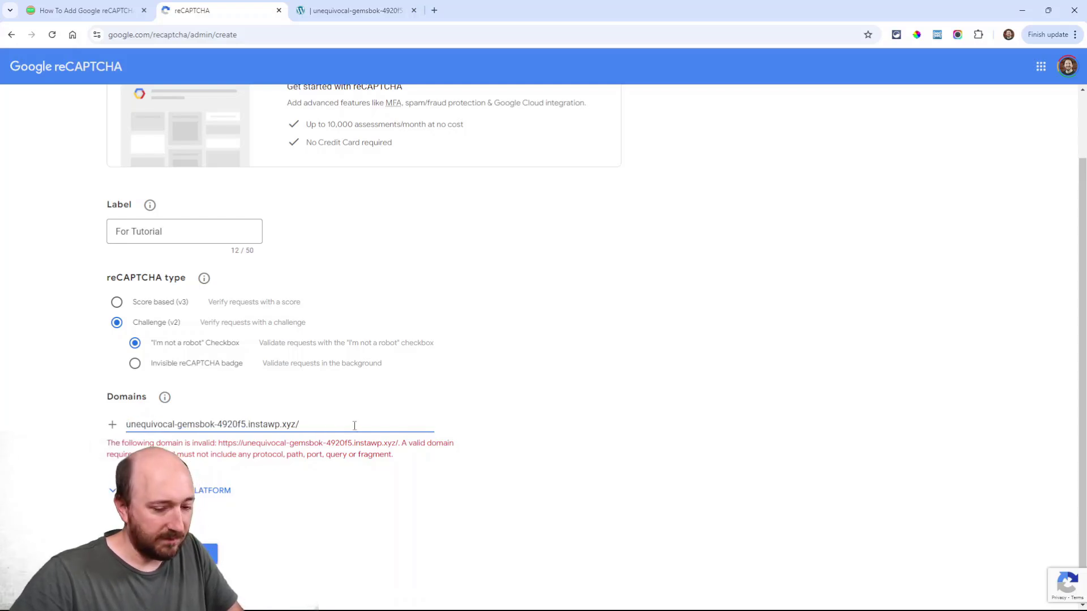
key(BackSpace)
click(456, 455)
click(191, 554)
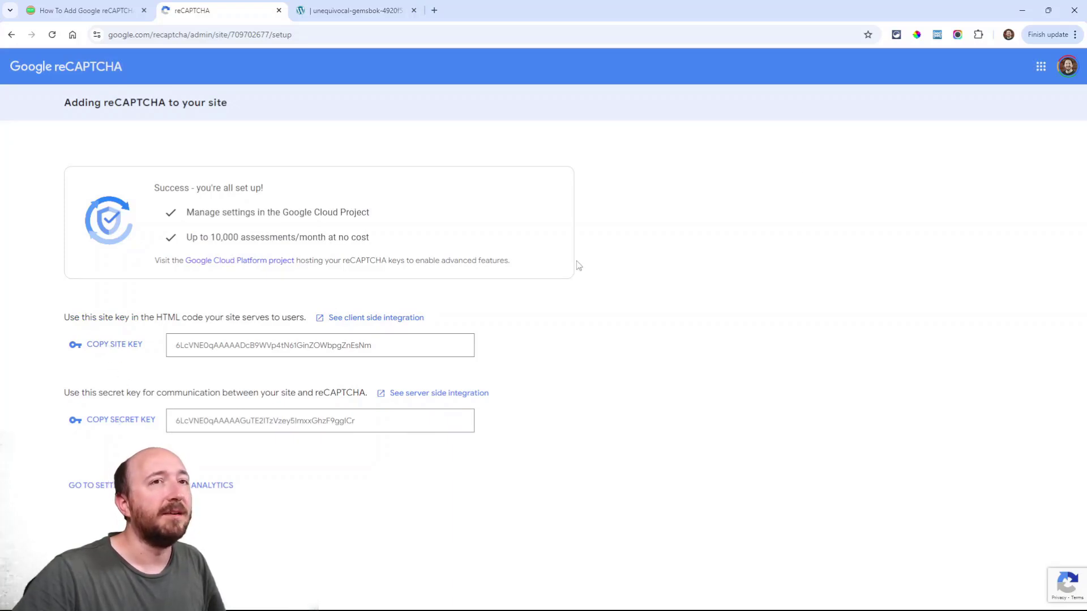
Copy the new reCAPTCHA site key and switch back to the WordPress tab
click(113, 351)
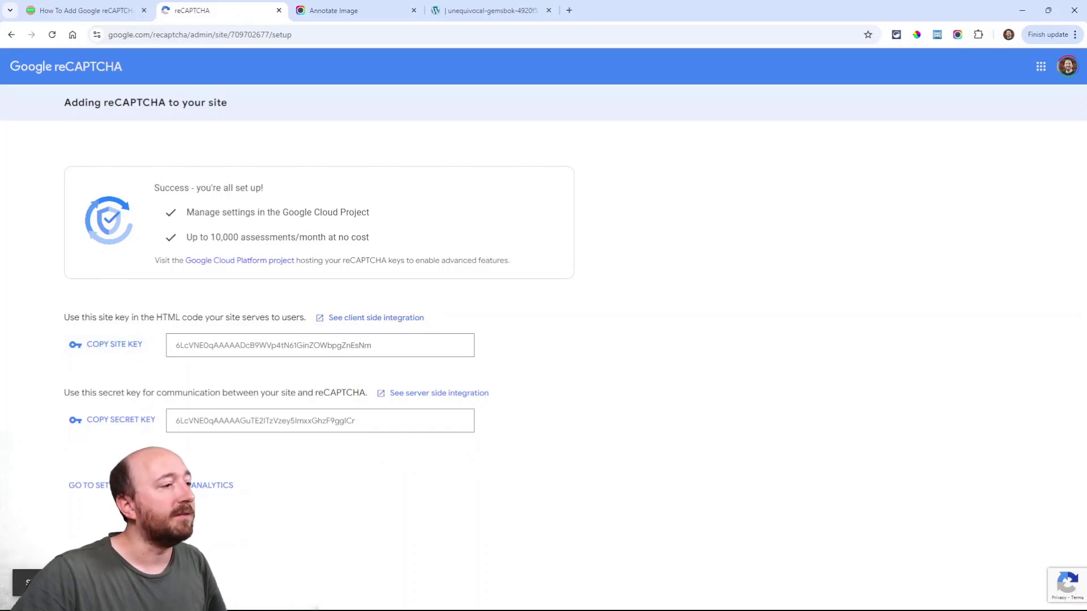
click(486, 10)
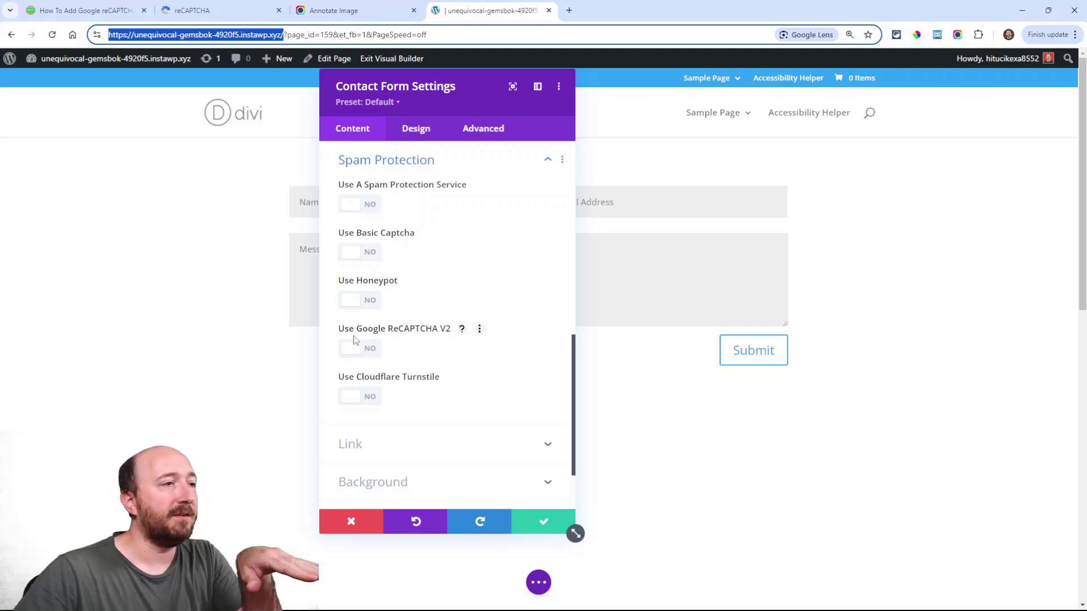
Close the contact form settings and open the WordPress Dashboard in a new tab
click(544, 522)
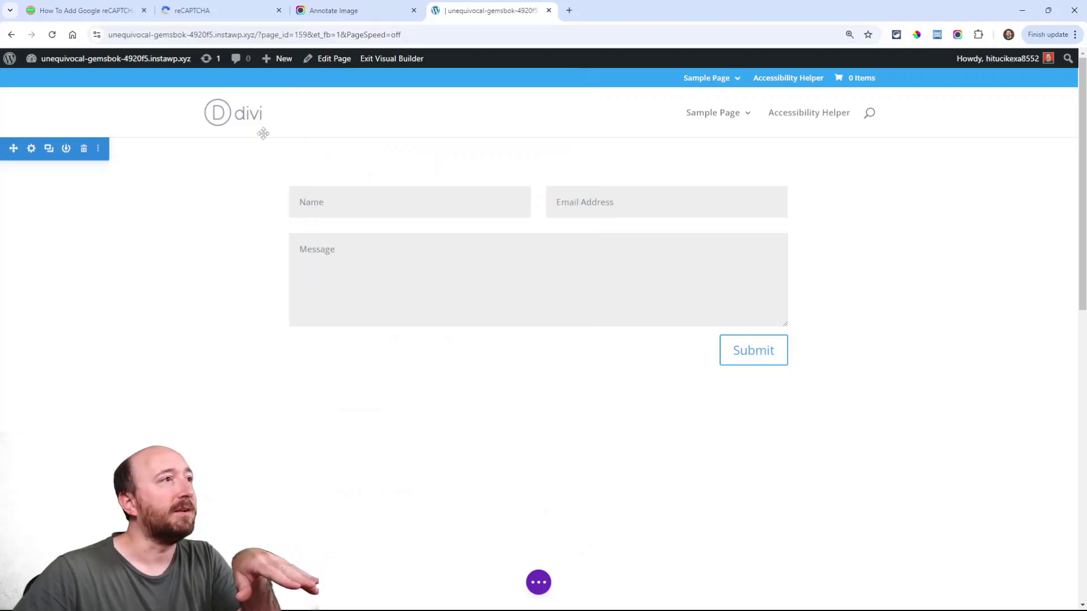
right_click(60, 85)
click(85, 90)
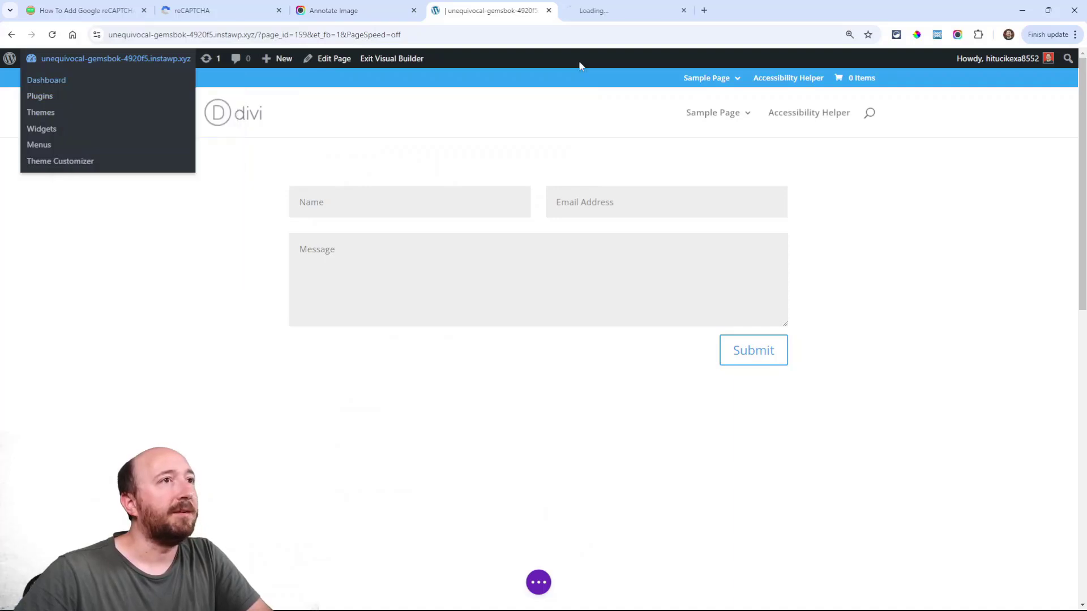
drag(622, 10, 484, 11)
Go to Divi Theme Options' Divi Contact Form Helper Spam Protection tab
scroll(34, 397, down, 3)
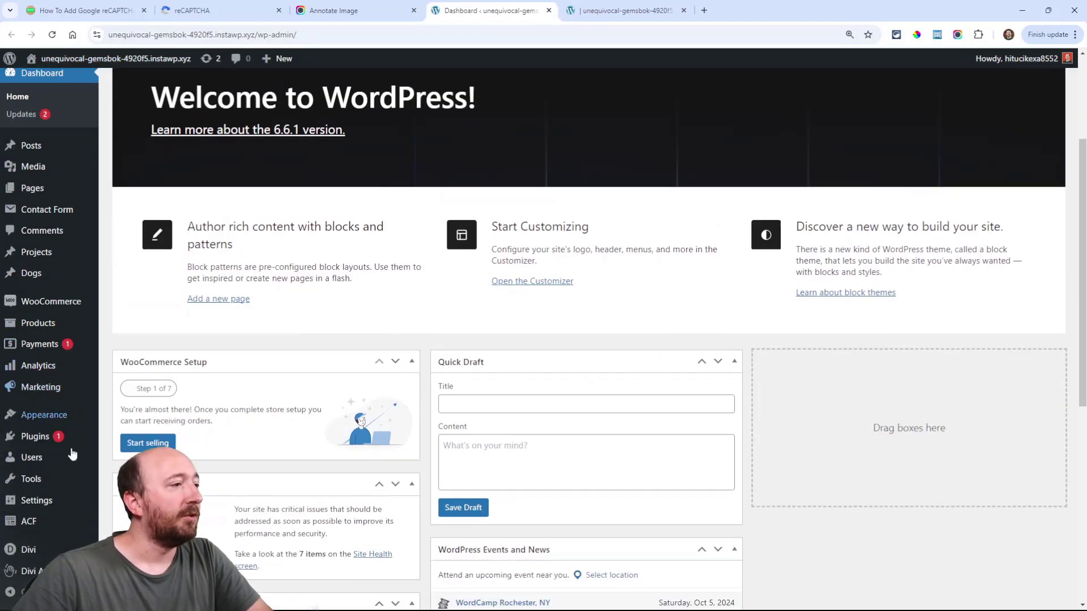
mouse_move(34, 560)
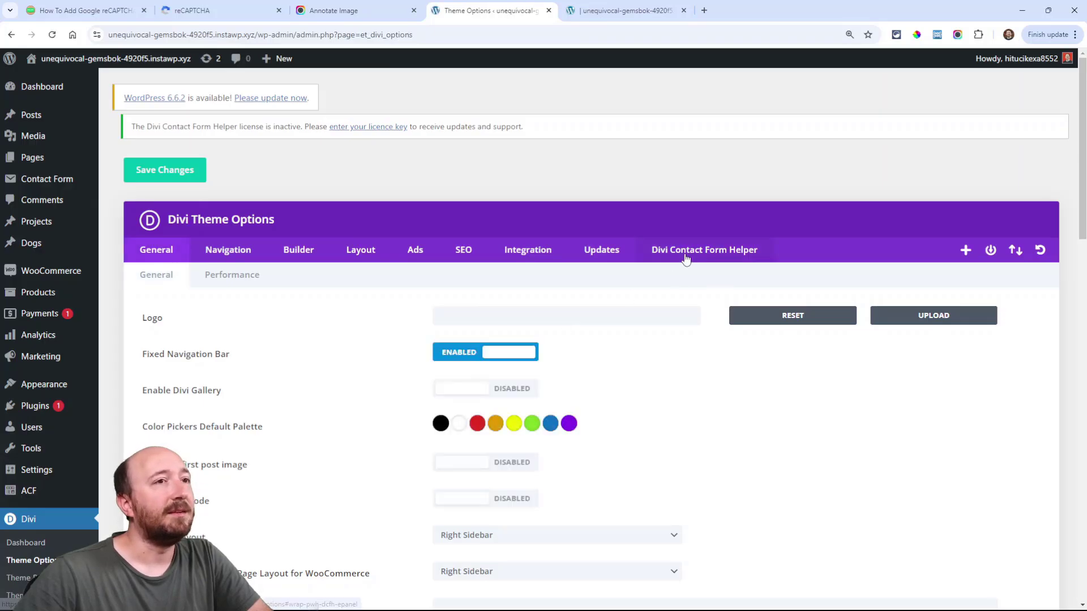
click(686, 256)
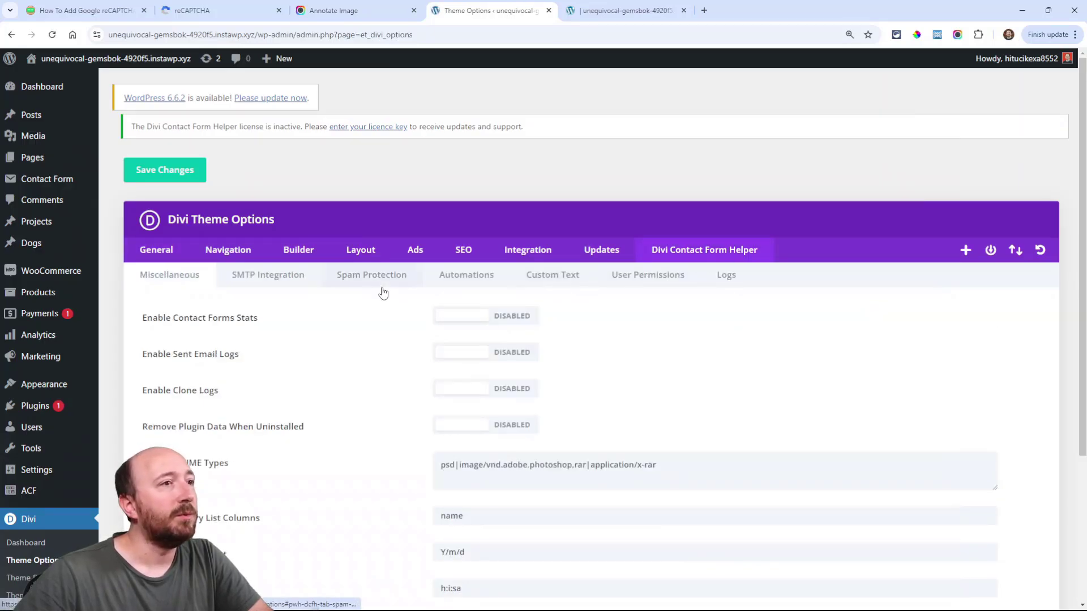
click(359, 281)
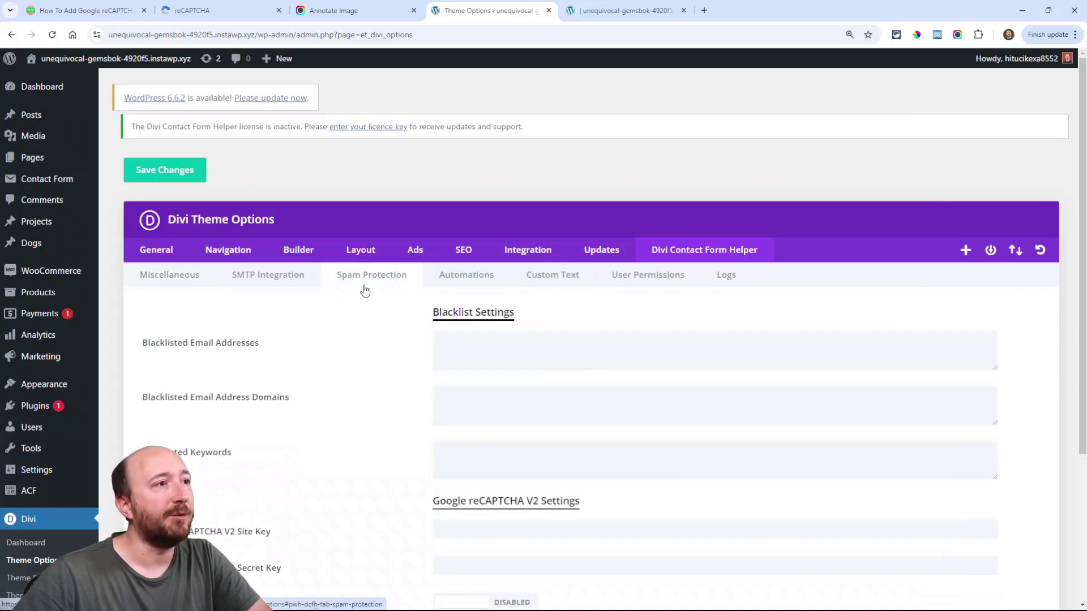
Paste the copied site key into the Google reCAPTCHA V2 Site Key field
scroll(366, 286, down, 4)
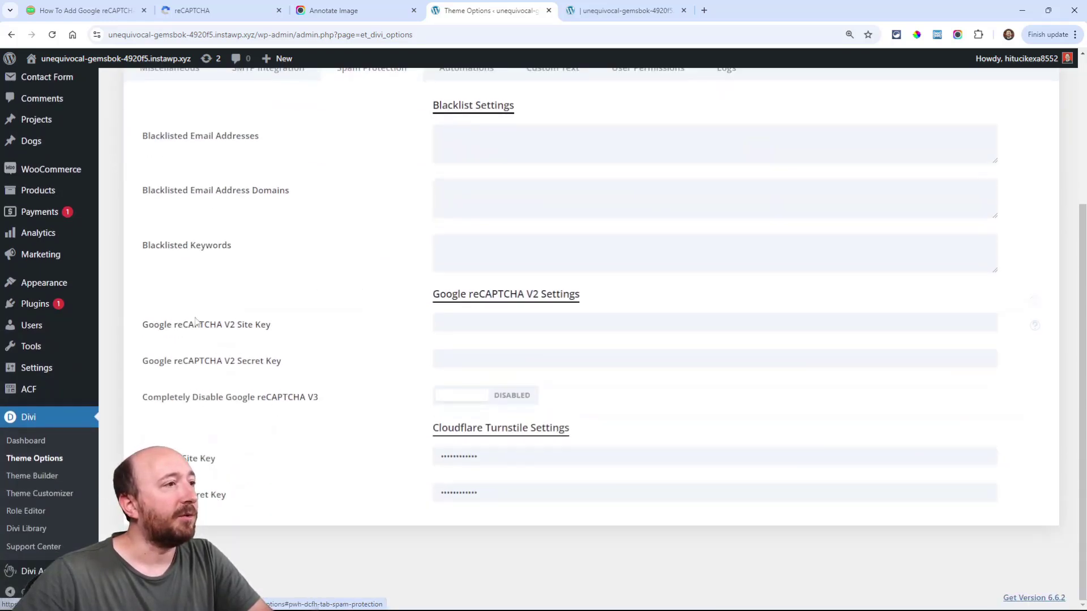
drag(149, 327, 281, 325)
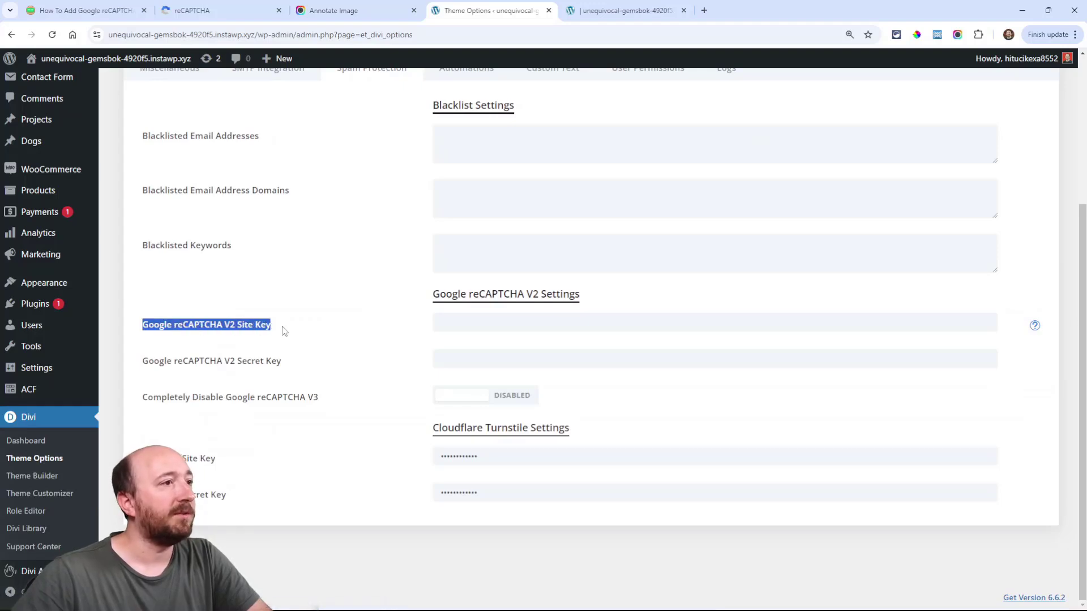
click(453, 324)
key(ctrl+v)
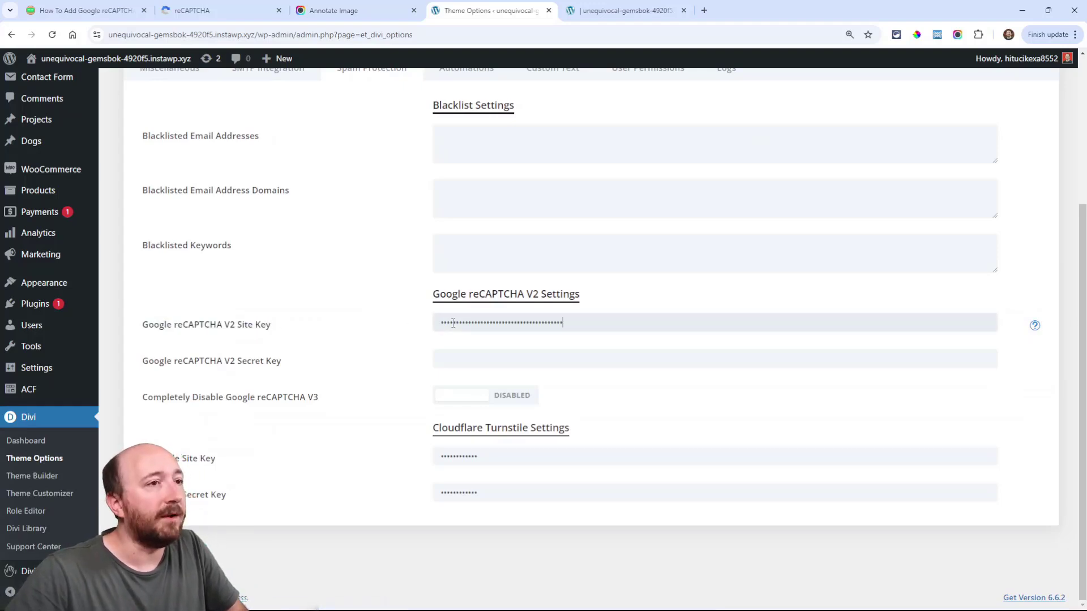
Copy the secret key from Google into the Secret Key field, then return to the builder
click(196, 12)
click(105, 423)
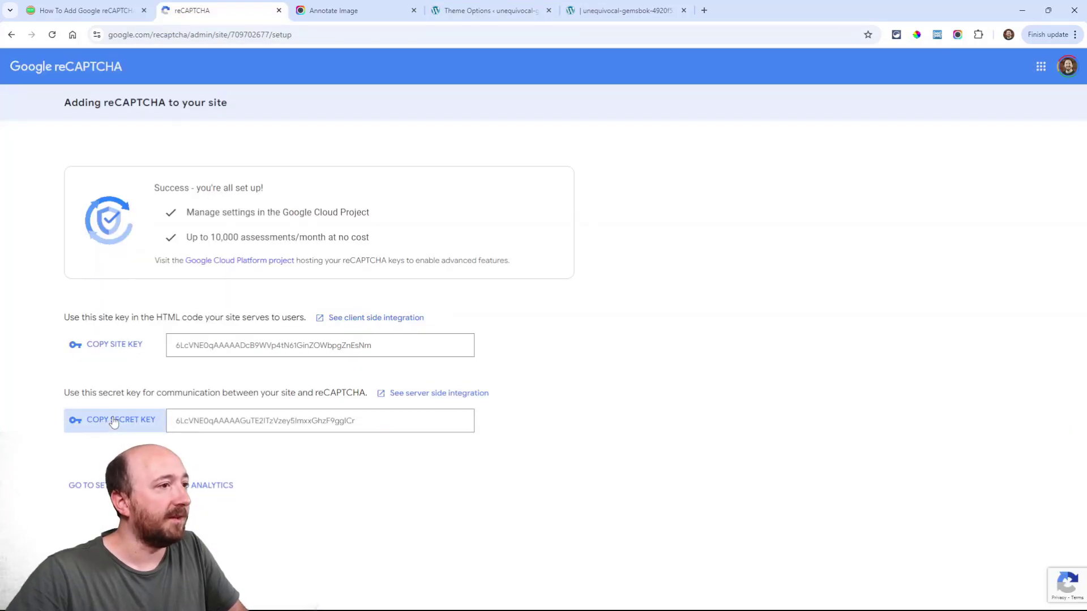
click(470, 7)
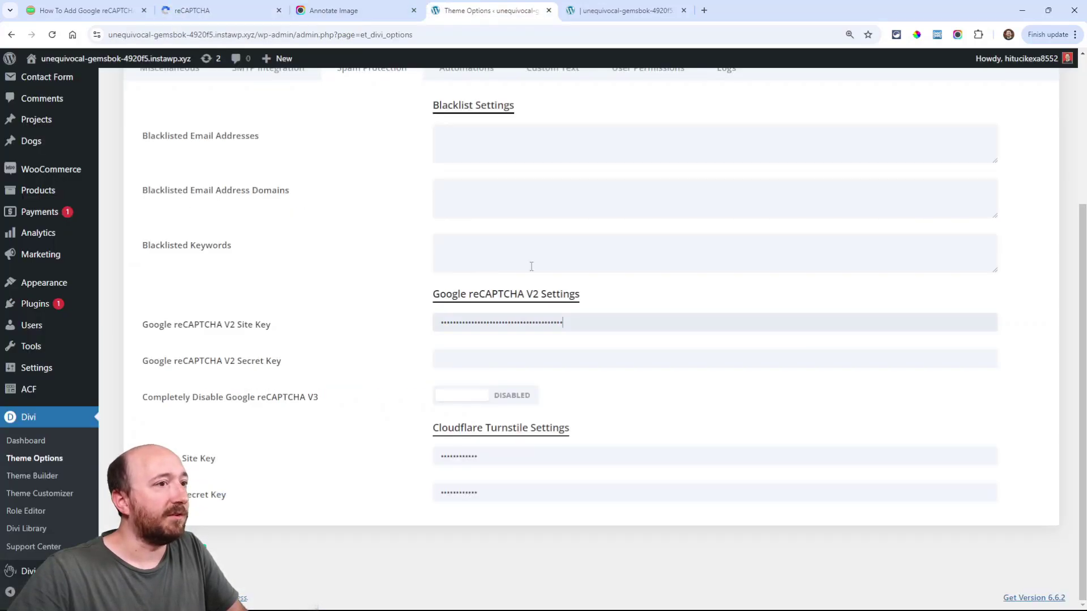
click(462, 360)
key(ctrl+v)
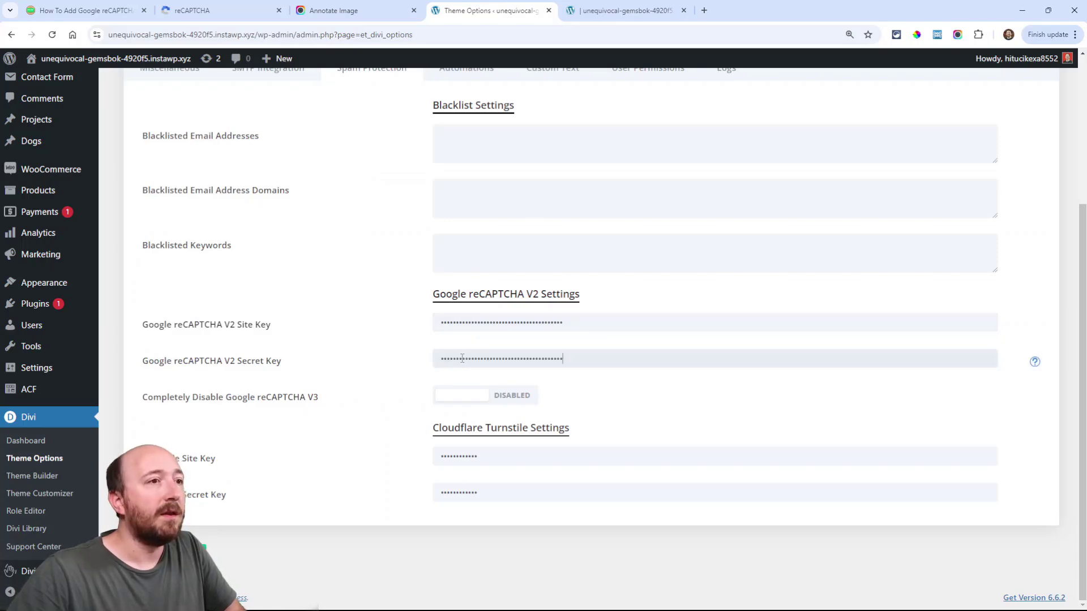
click(510, 323)
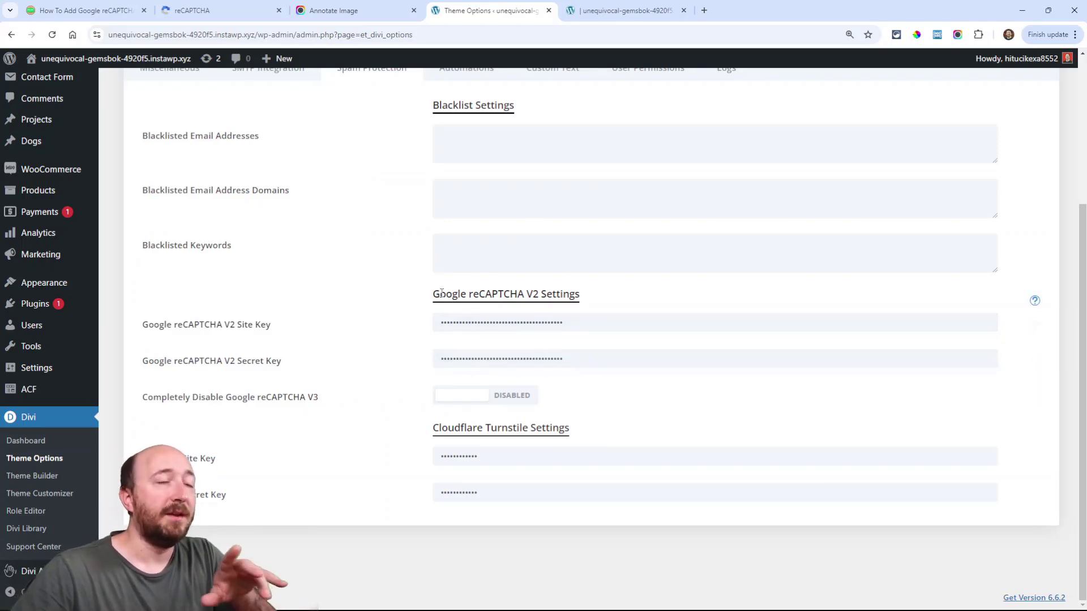
click(622, 10)
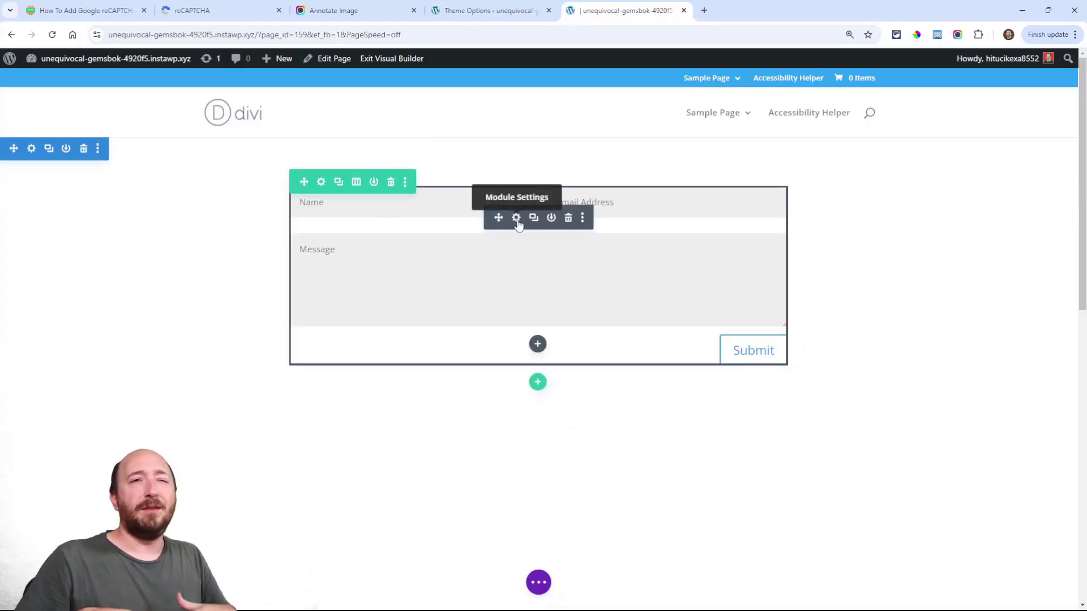
Set the contact form's Use Google ReCAPTCHA V2 to YES, close its settings, and Save Draft
click(516, 219)
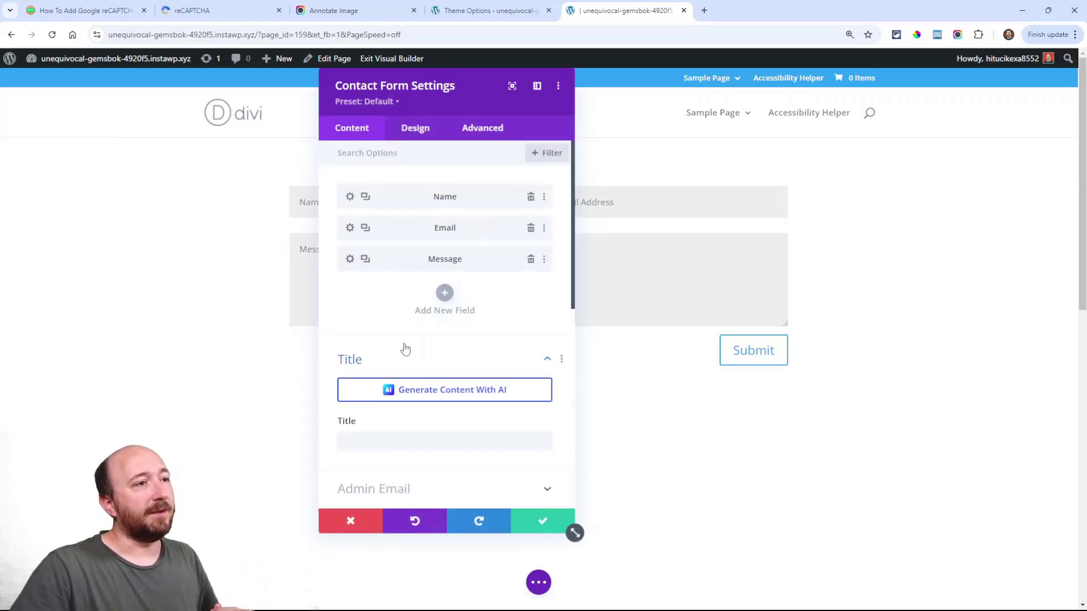
scroll(399, 354, down, 6)
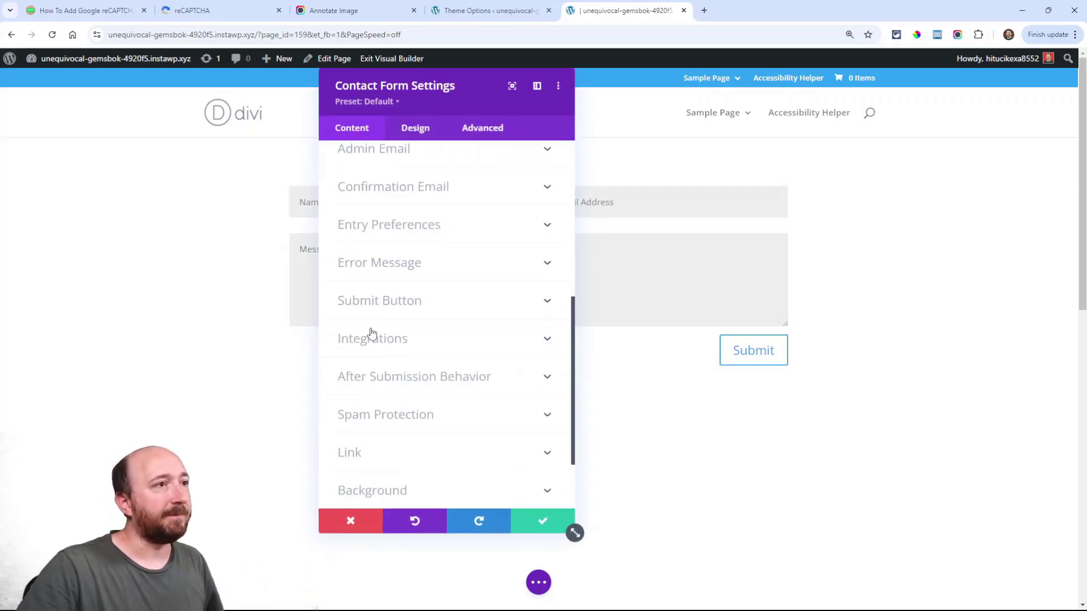
click(363, 415)
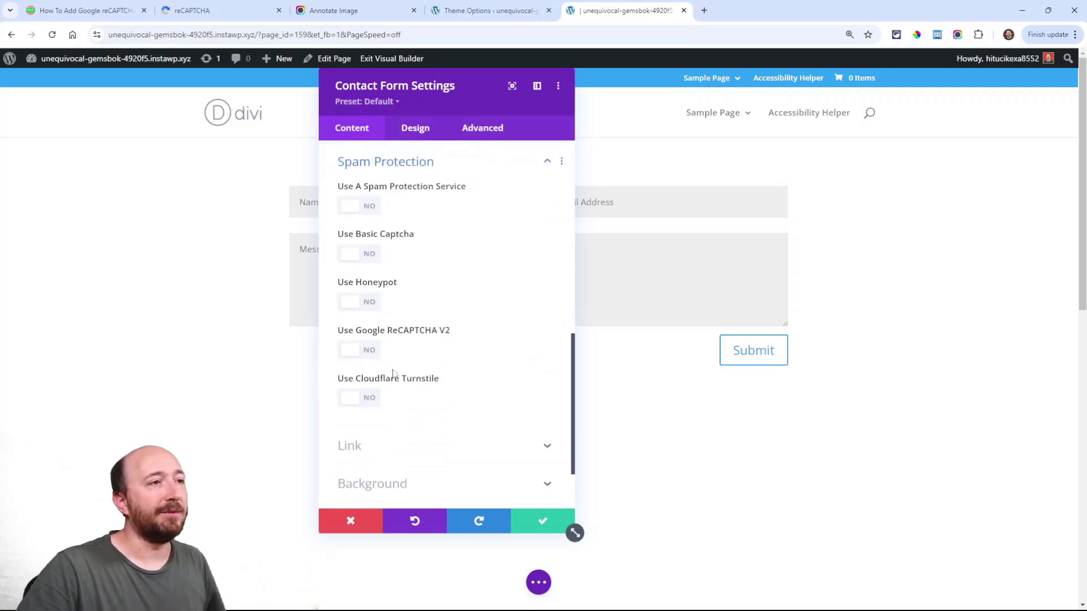
click(352, 351)
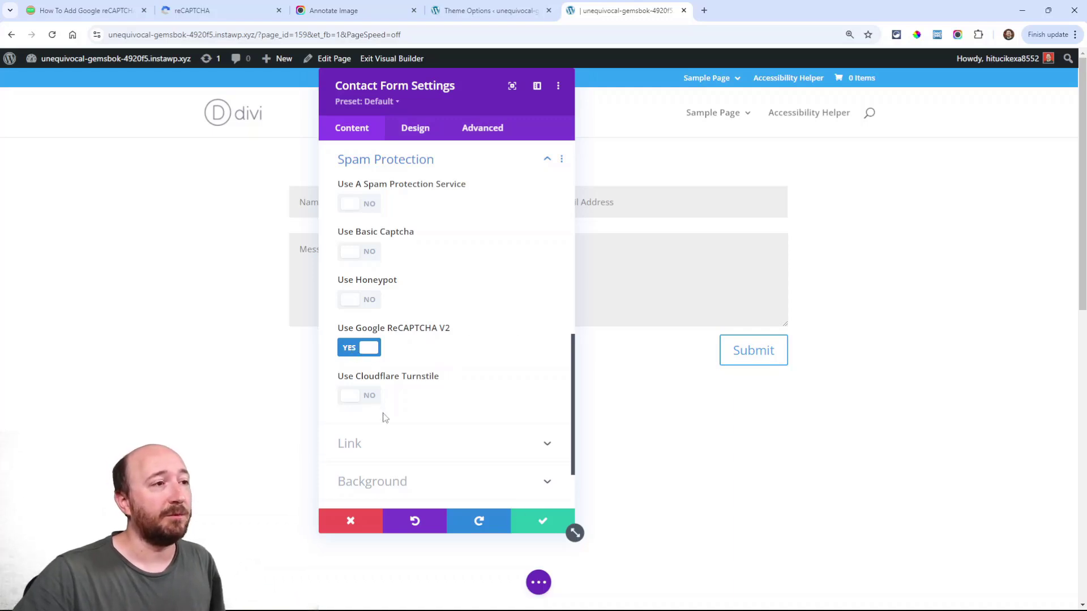
click(349, 396)
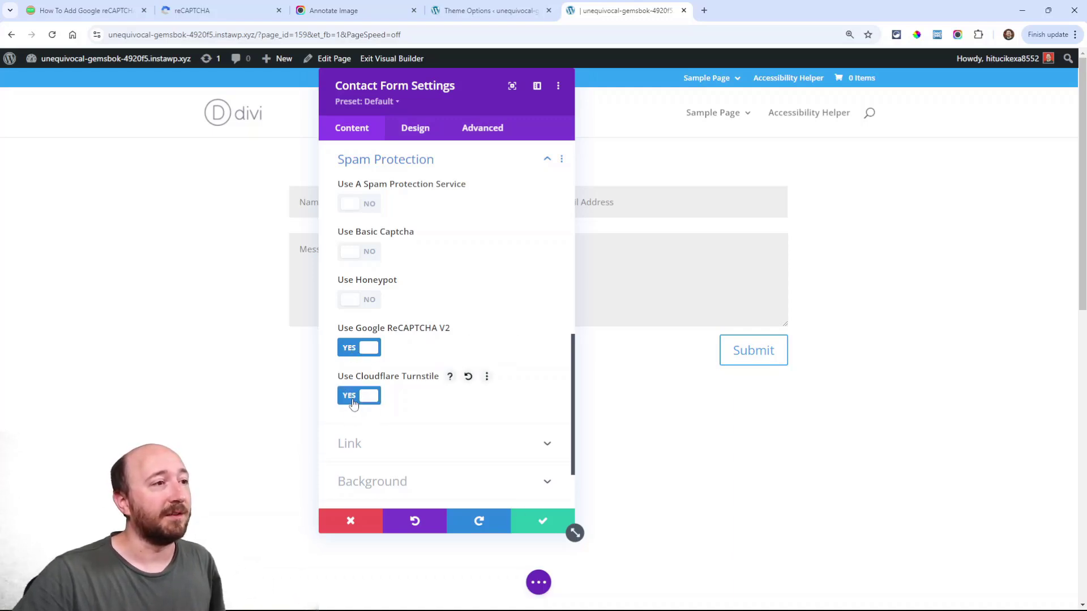
click(350, 396)
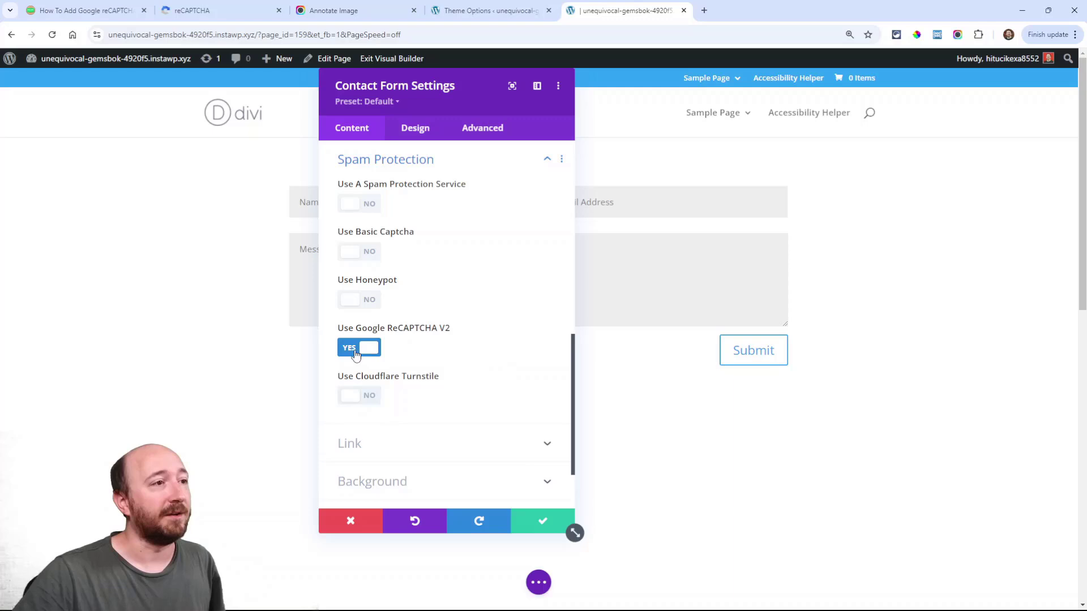
click(540, 521)
click(538, 582)
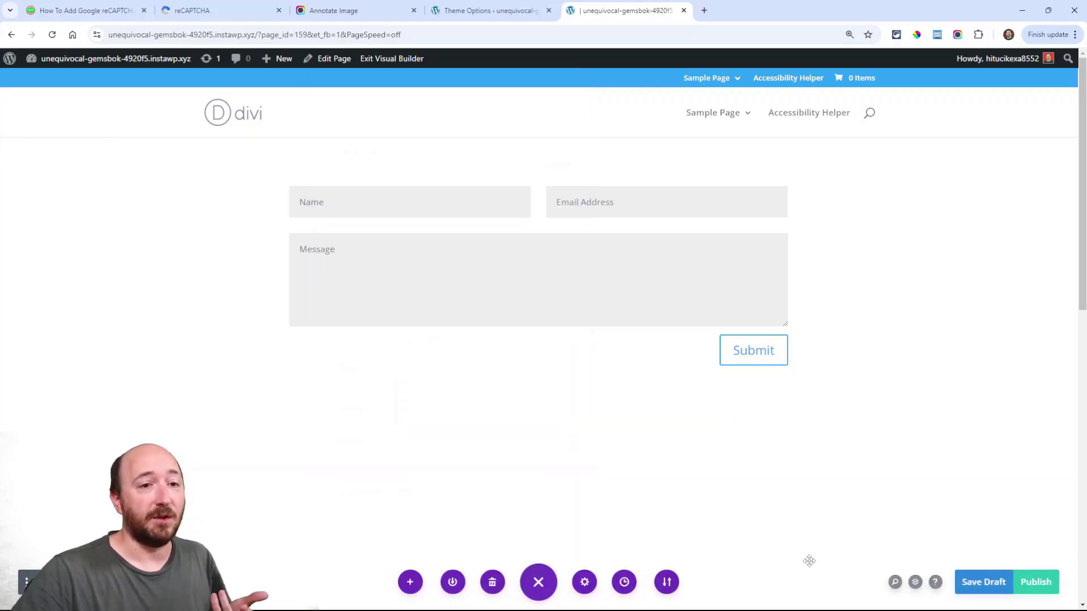
click(984, 585)
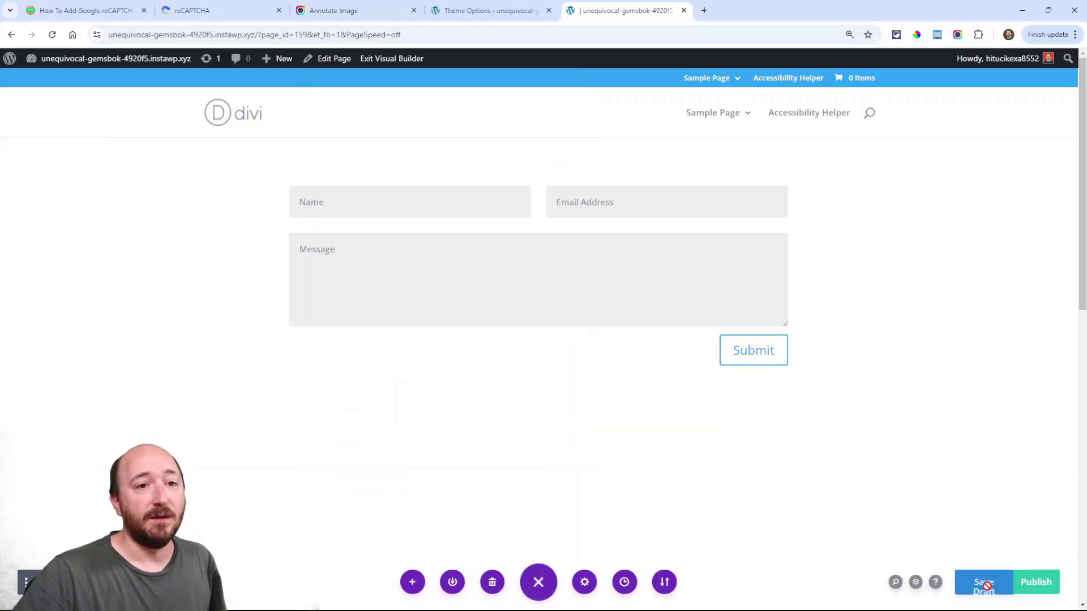
Exit the Visual Builder and tick the contact form's 'I'm not a robot' reCAPTCHA checkbox on the live page
click(381, 59)
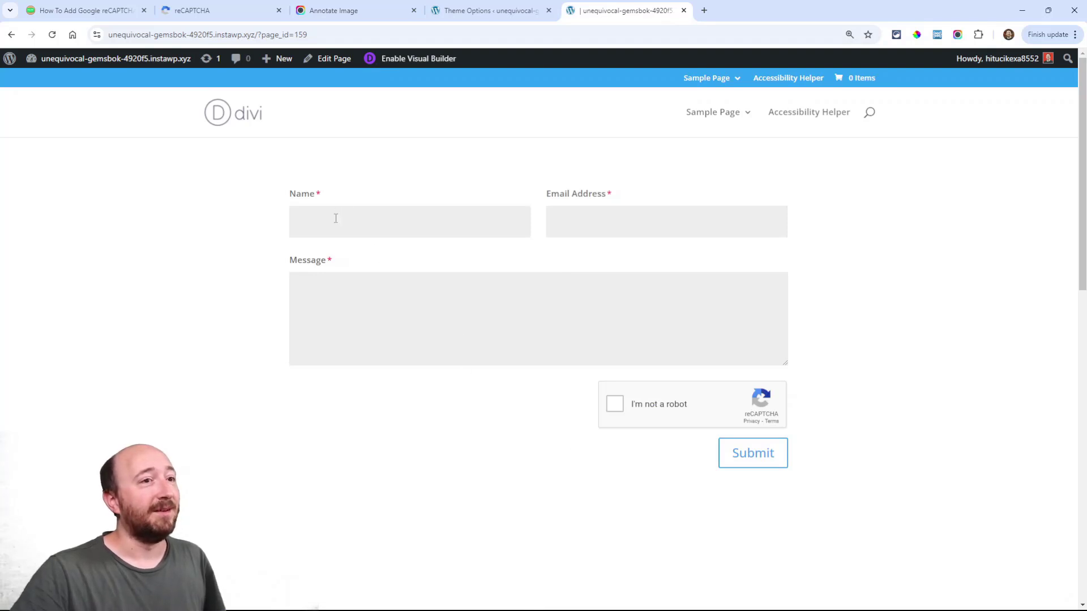
click(615, 404)
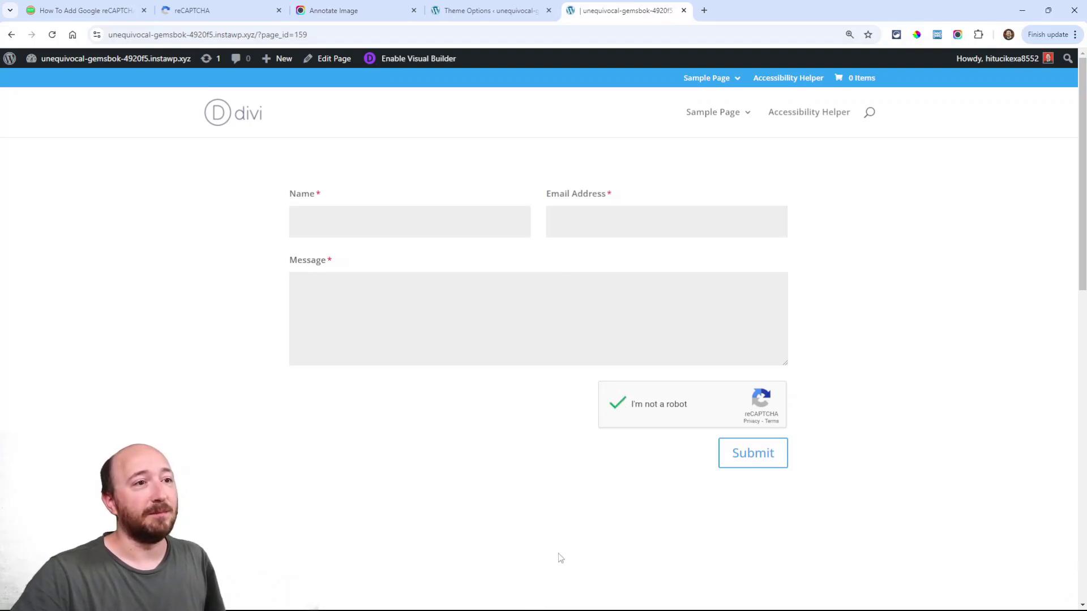